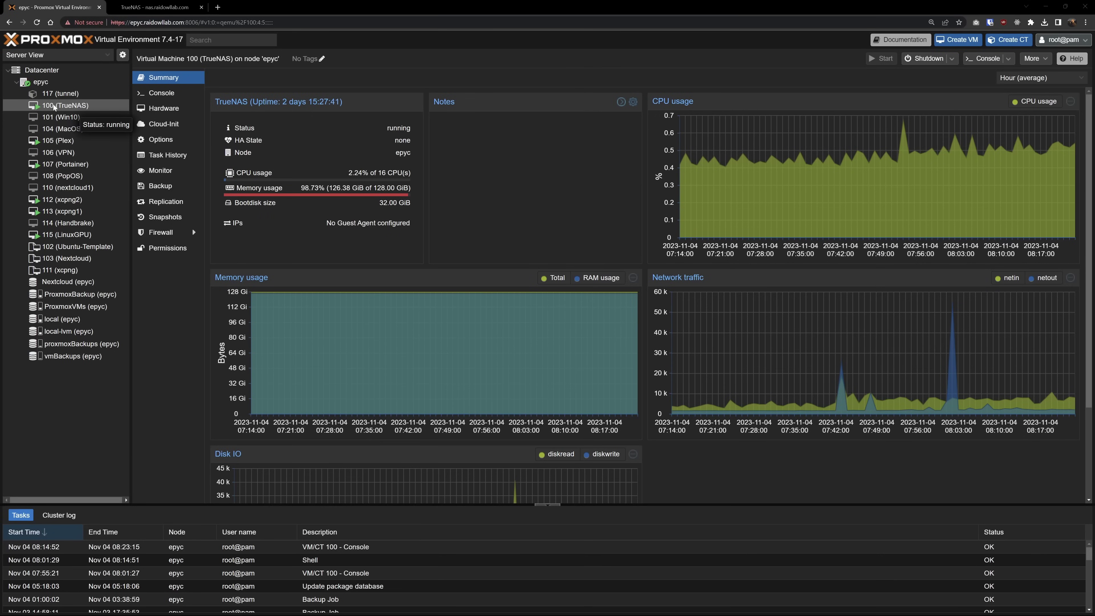
- Open the TrueNAS dashboard and show the BigBoi pool's data vdevs
{"action": "left_click", "coordinate": [172, 13]}
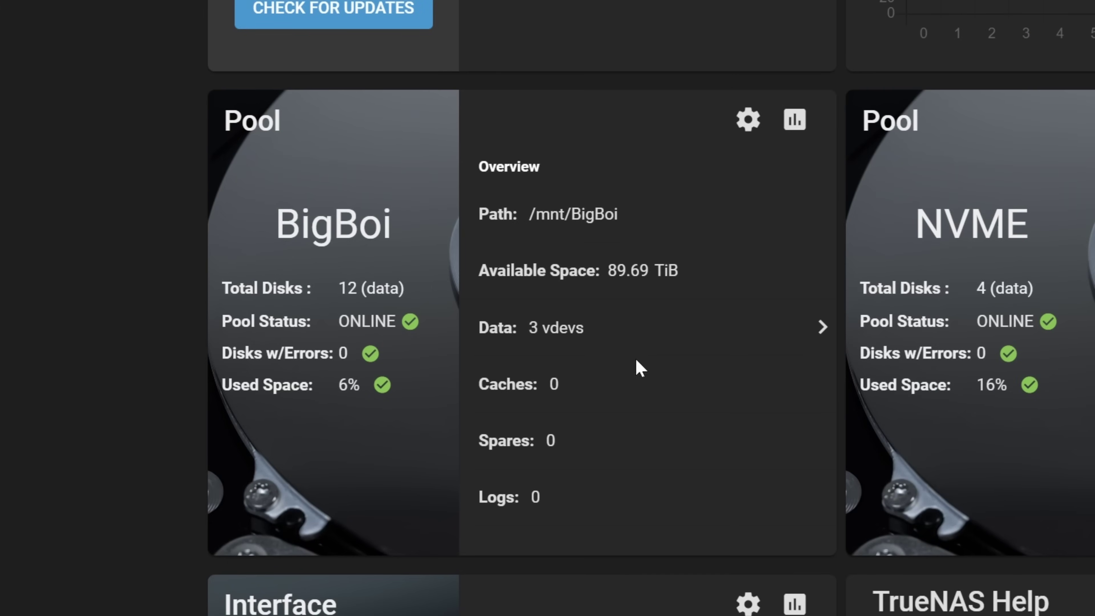
{"action": "left_click", "coordinate": [823, 328]}
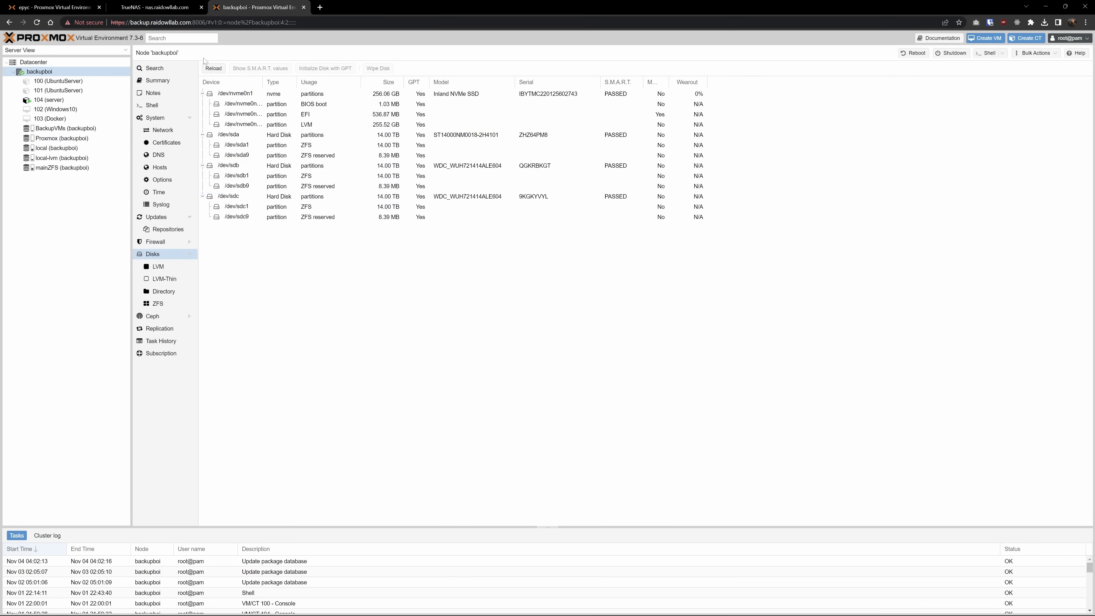
{"action": "left_click", "coordinate": [155, 8]}
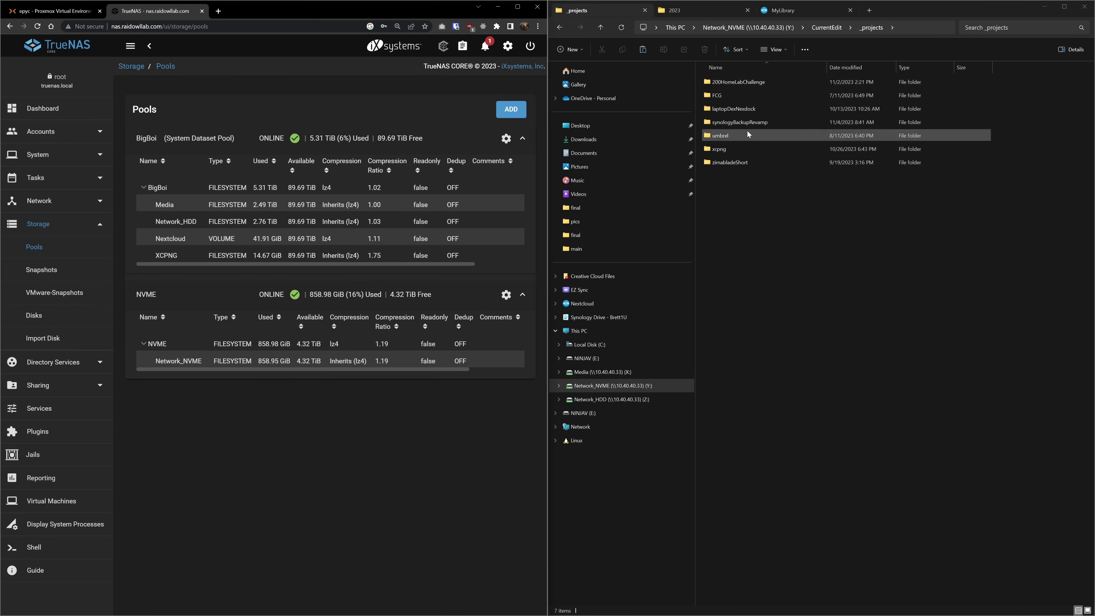
- Browse the 2023 video folders and the MyLibrary photo folder on the NAS shares
{"action": "left_click", "coordinate": [690, 13]}
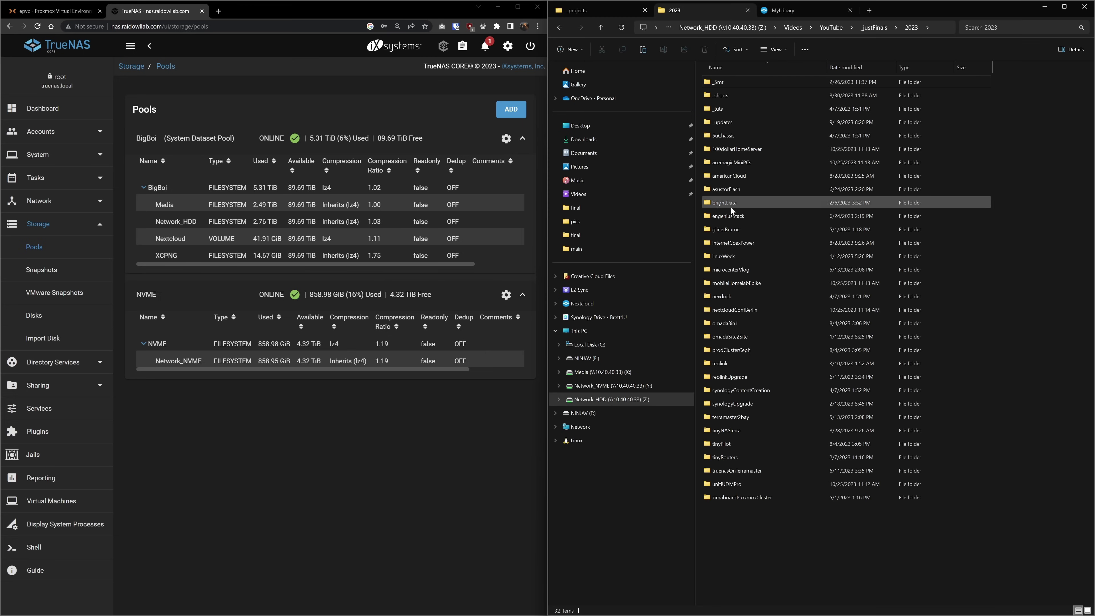
{"action": "left_click", "coordinate": [795, 12]}
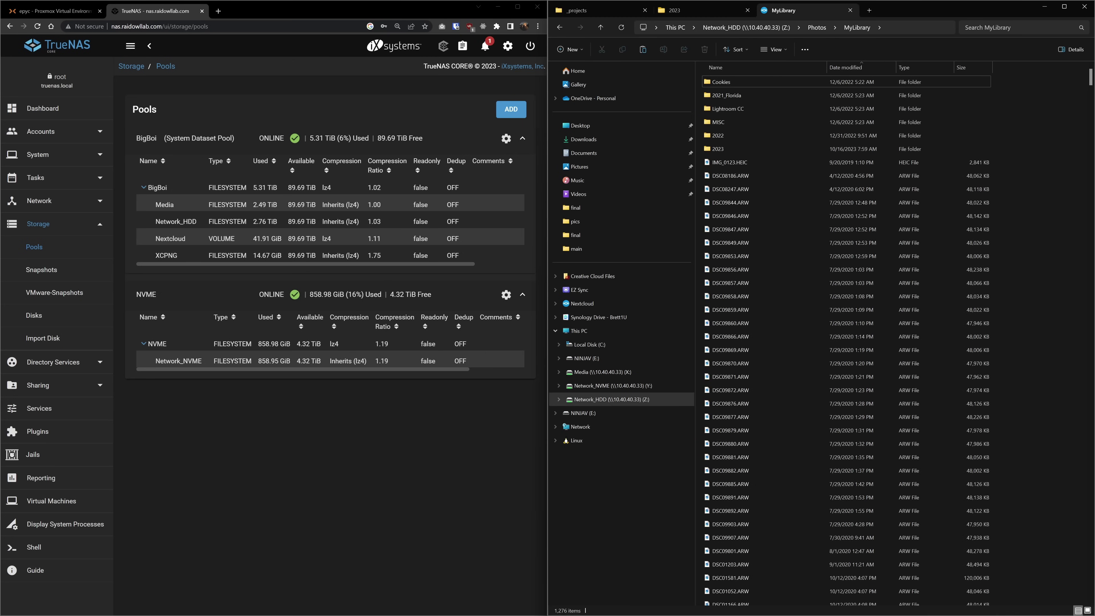
{"action": "scroll", "coordinate": [781, 229], "scroll_direction": "down", "scroll_amount": 15}
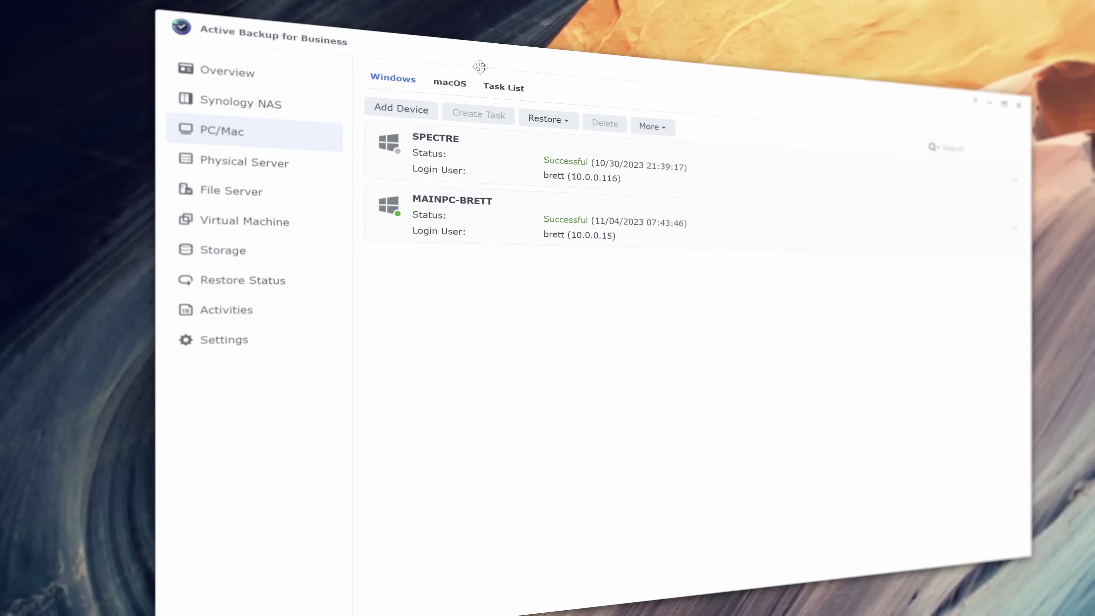
- View the backed-up Mac devices, then start a new storage pool keeping RAID 5
{"action": "left_click", "coordinate": [447, 83]}
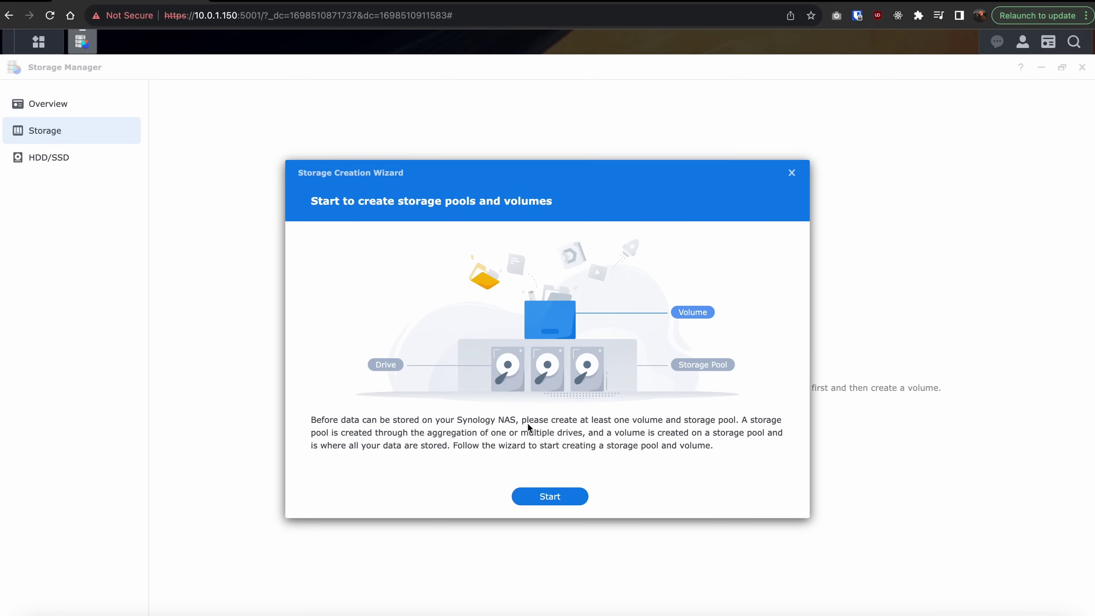
{"action": "left_click", "coordinate": [550, 497]}
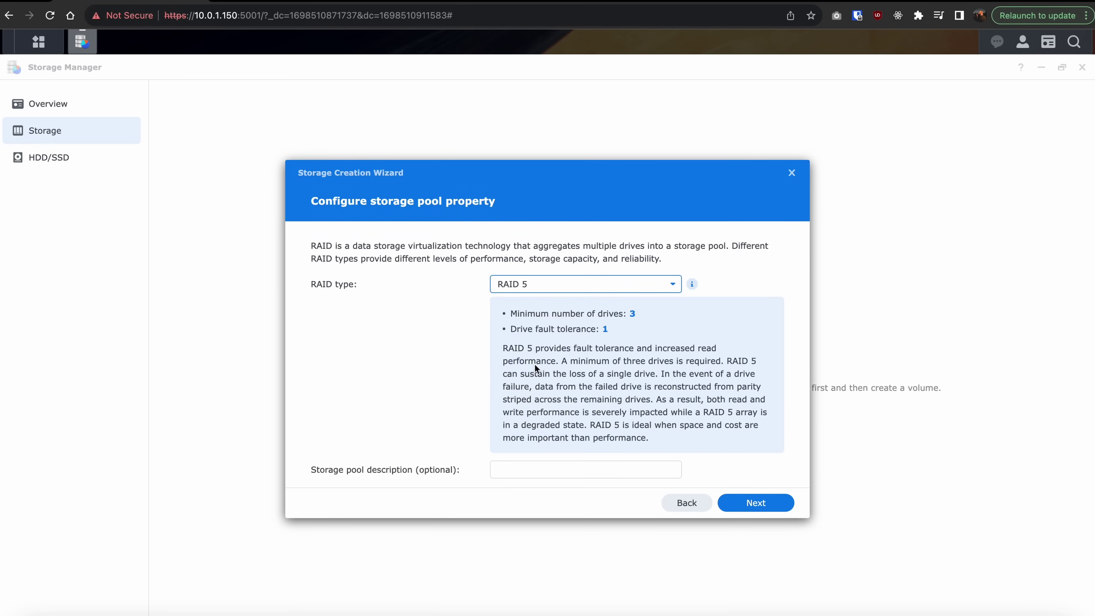
{"action": "key", "text": "Return"}
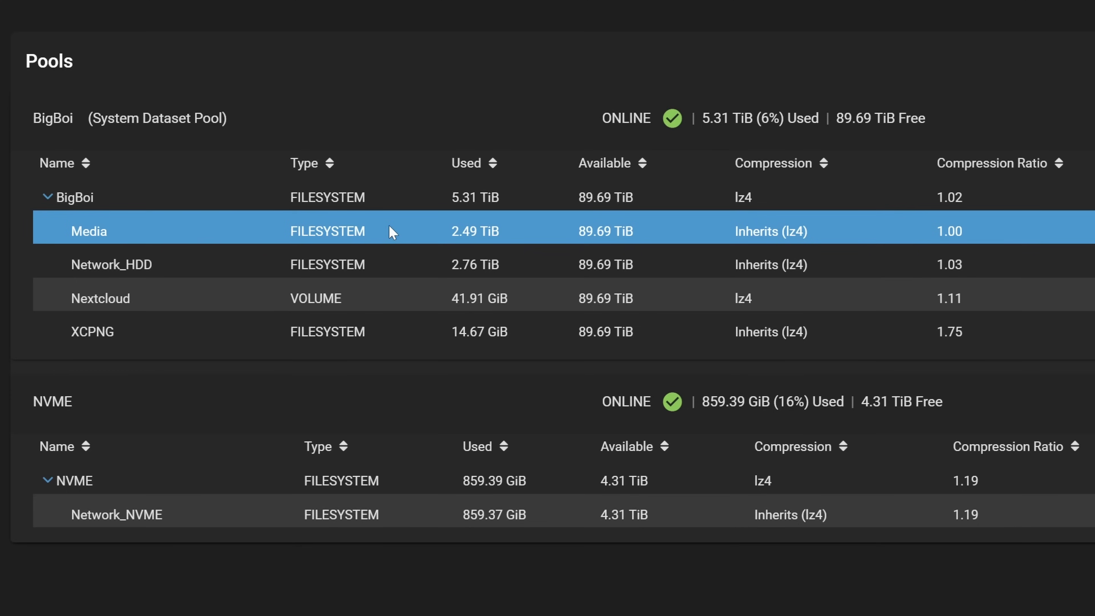
- Edit the Network_HDD rsync task targeting EPYC and set its schedule to Custom
{"action": "left_click", "coordinate": [373, 250]}
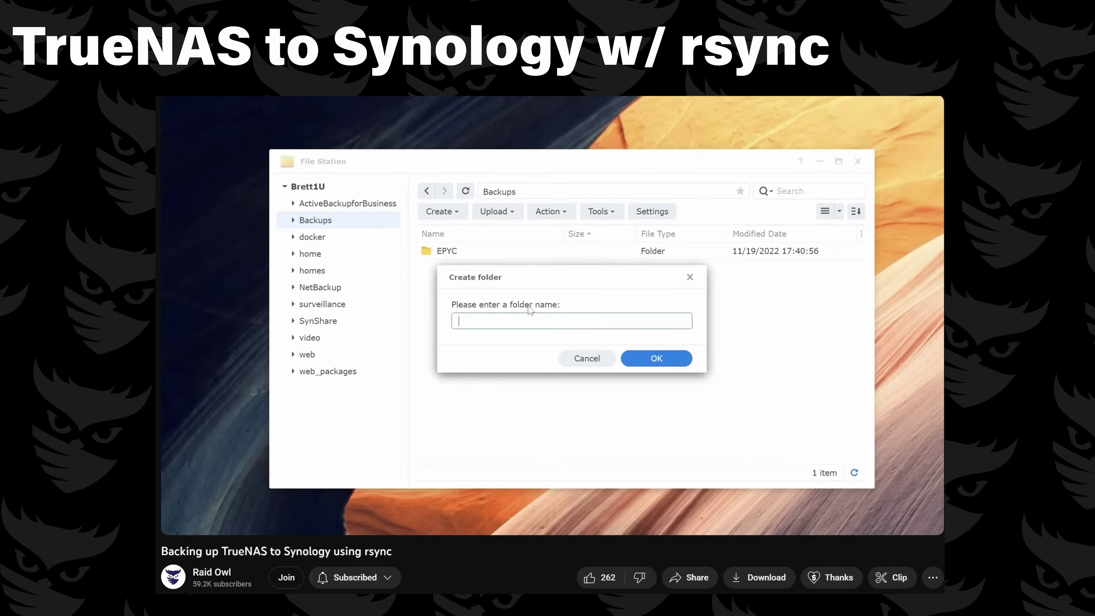
{"action": "type", "text": "EPY"}
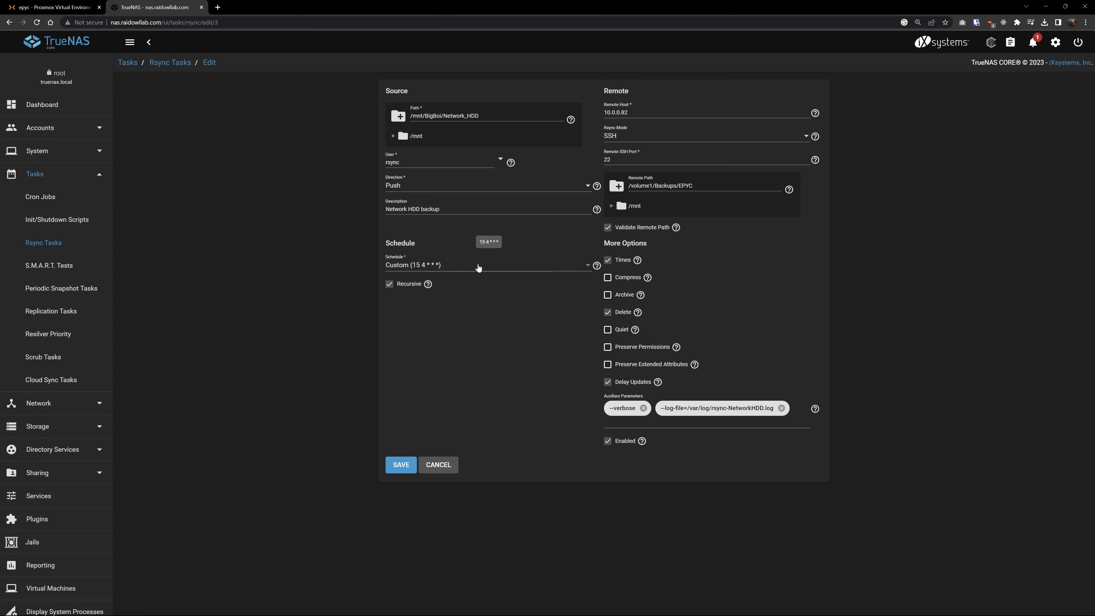
{"action": "left_click", "coordinate": [478, 267]}
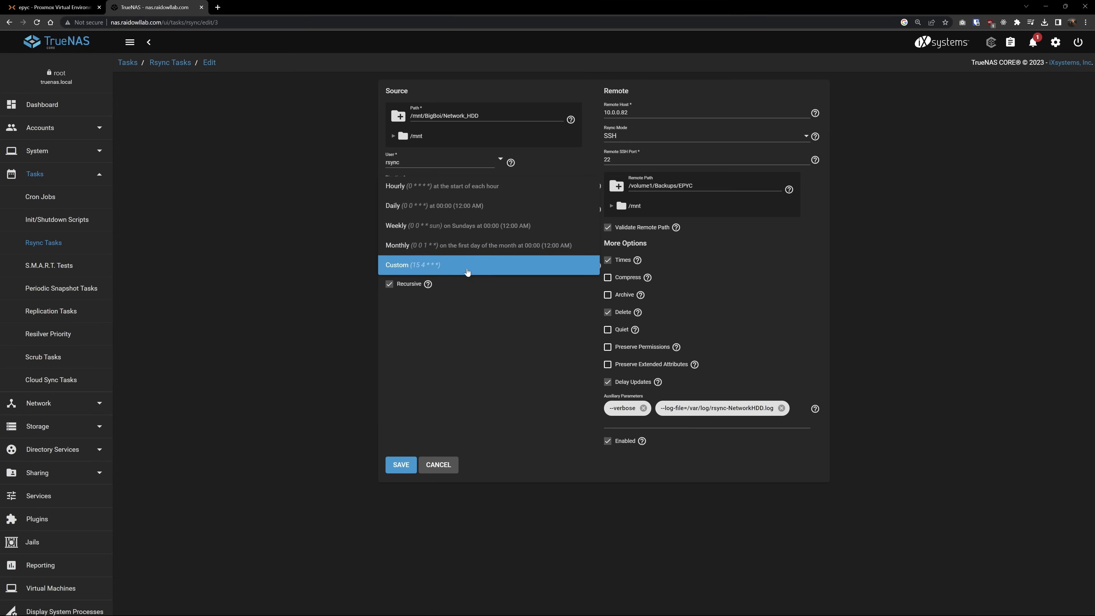
{"action": "left_click", "coordinate": [465, 270]}
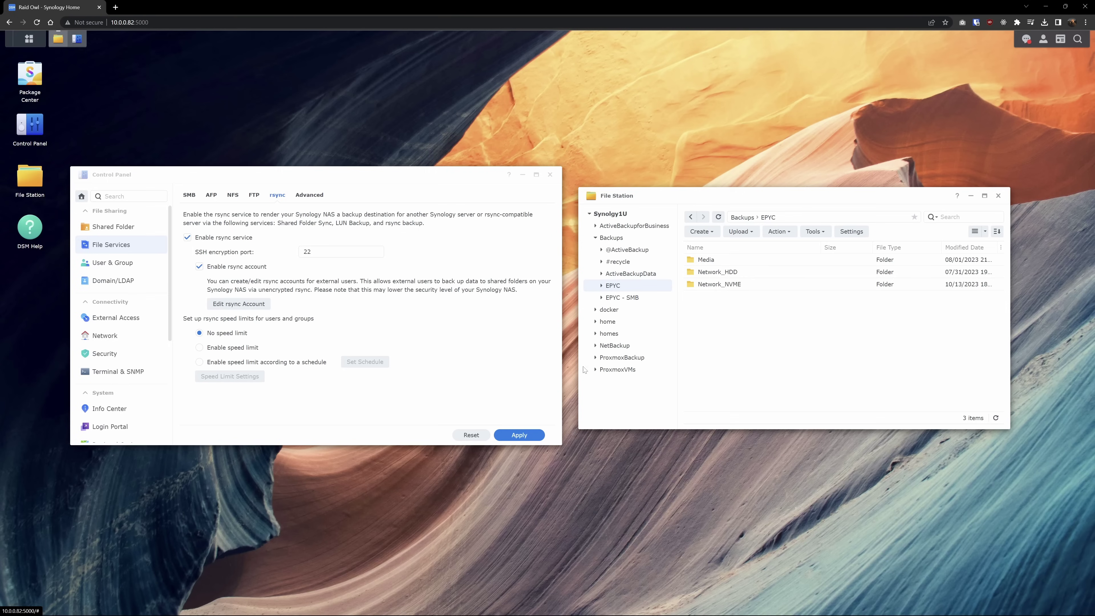
- Open Network_HDD > Videos in File Station, then launch Active Backup for Business
{"action": "double_click", "coordinate": [735, 273]}
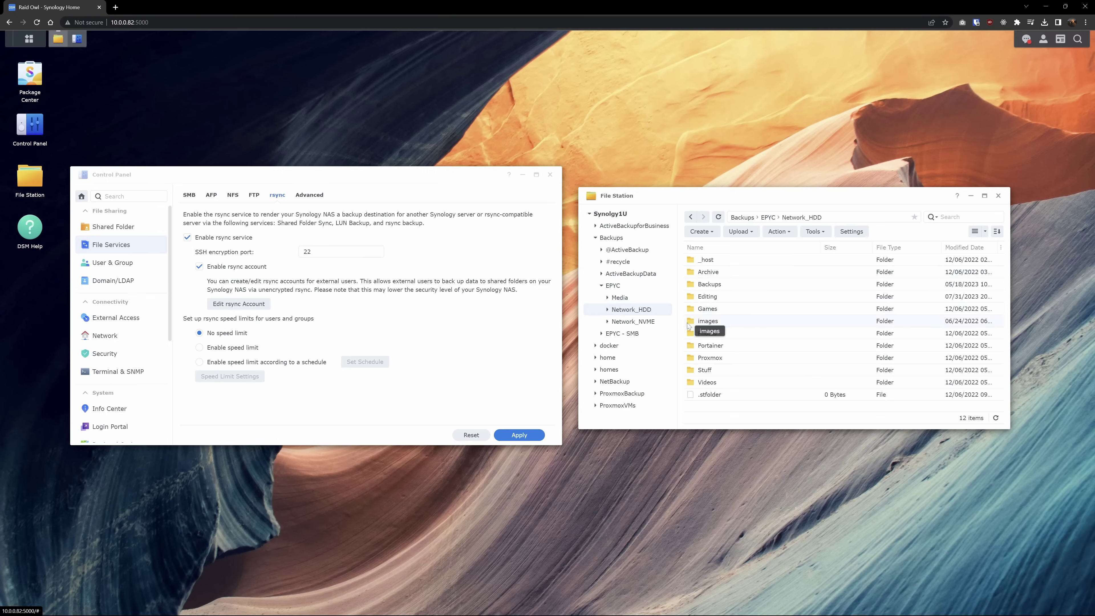
{"action": "double_click", "coordinate": [706, 382]}
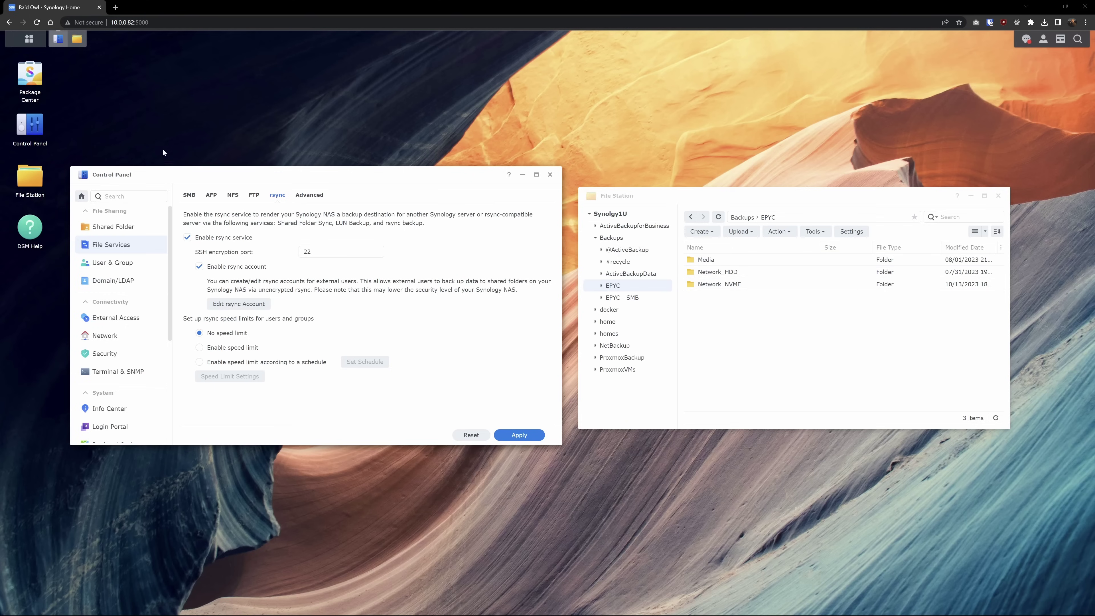
{"action": "left_click", "coordinate": [28, 40]}
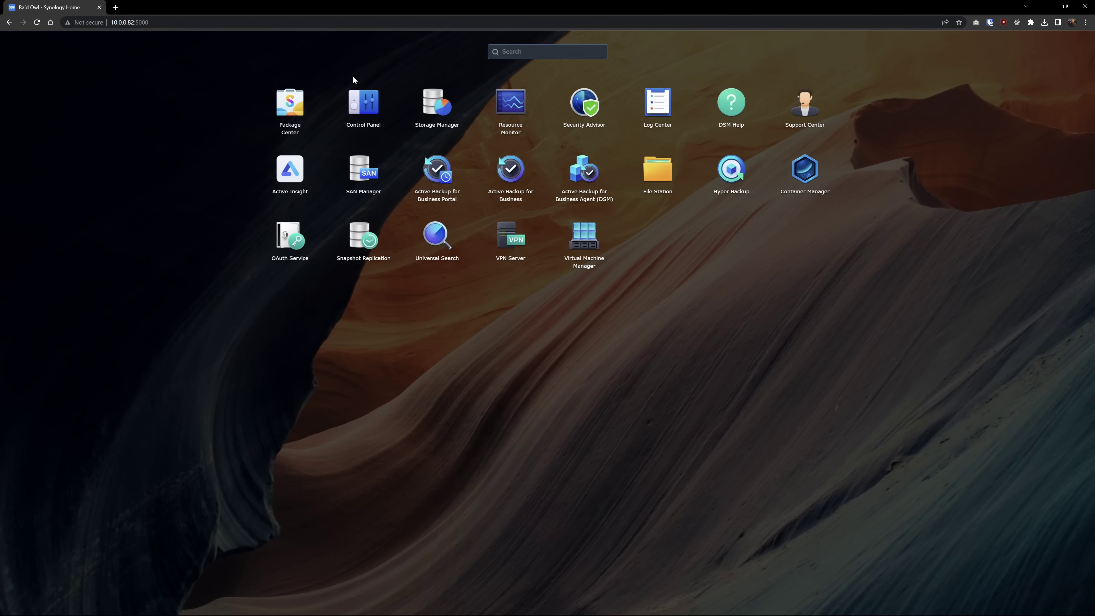
{"action": "left_click", "coordinate": [508, 173]}
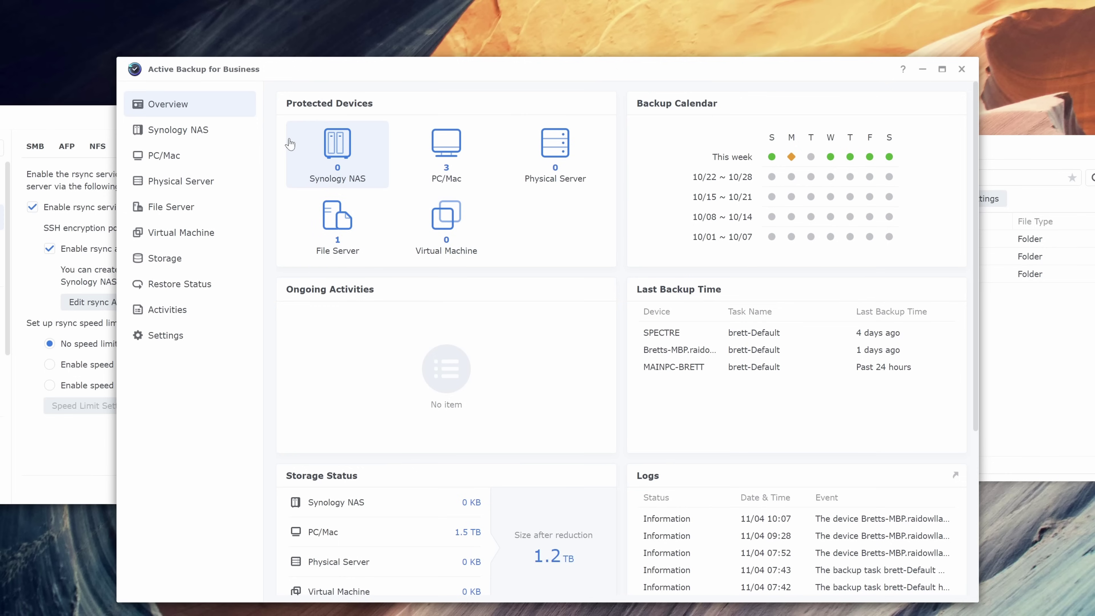
- Look through the PC/Mac, macOS, Physical Server, File Server, Virtual Machine and Hyper-V lists
{"action": "left_click", "coordinate": [217, 158]}
{"action": "left_click", "coordinate": [348, 100]}
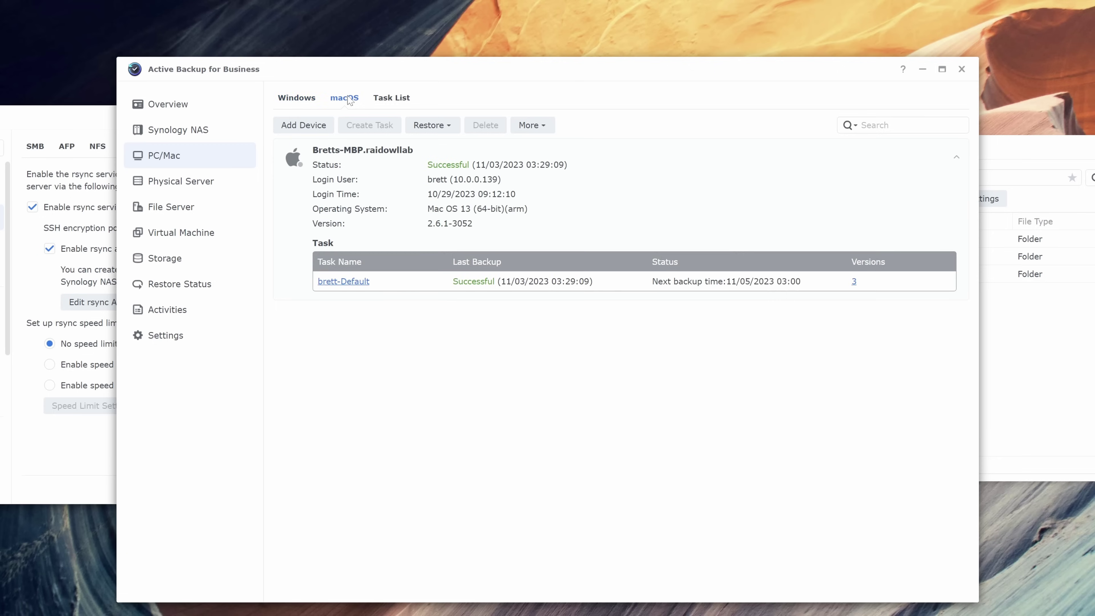
{"action": "left_click", "coordinate": [185, 184]}
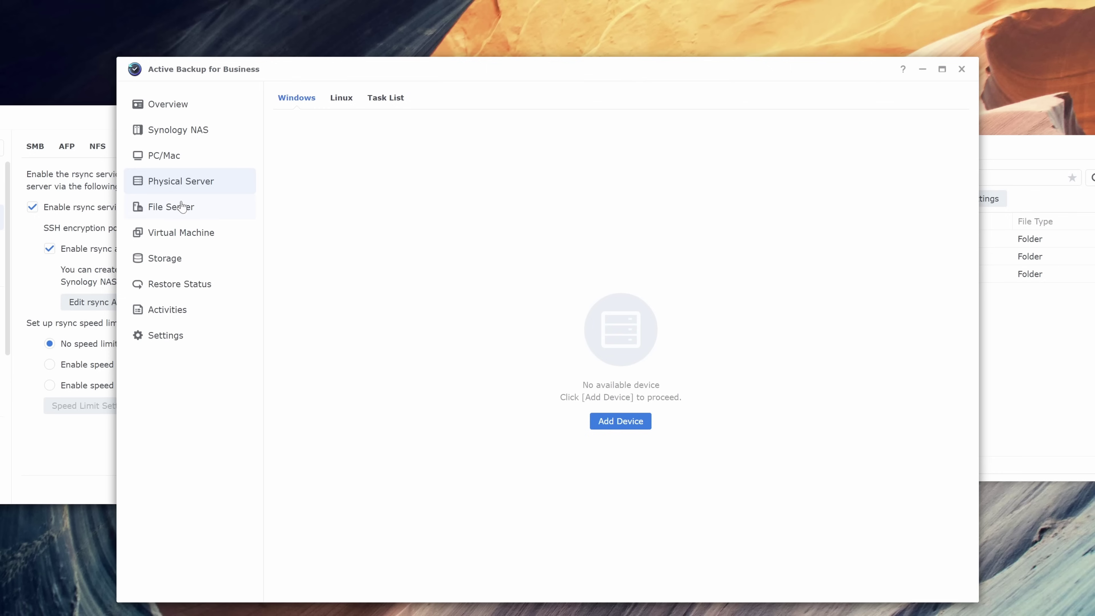
{"action": "left_click", "coordinate": [179, 213]}
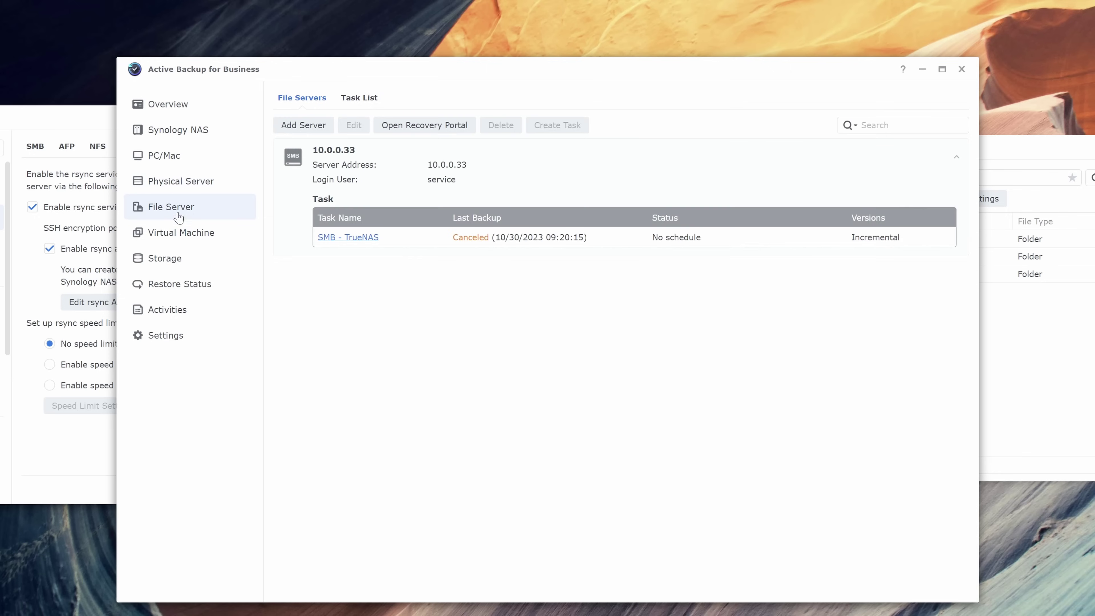
{"action": "left_click", "coordinate": [177, 239]}
{"action": "left_click", "coordinate": [389, 104]}
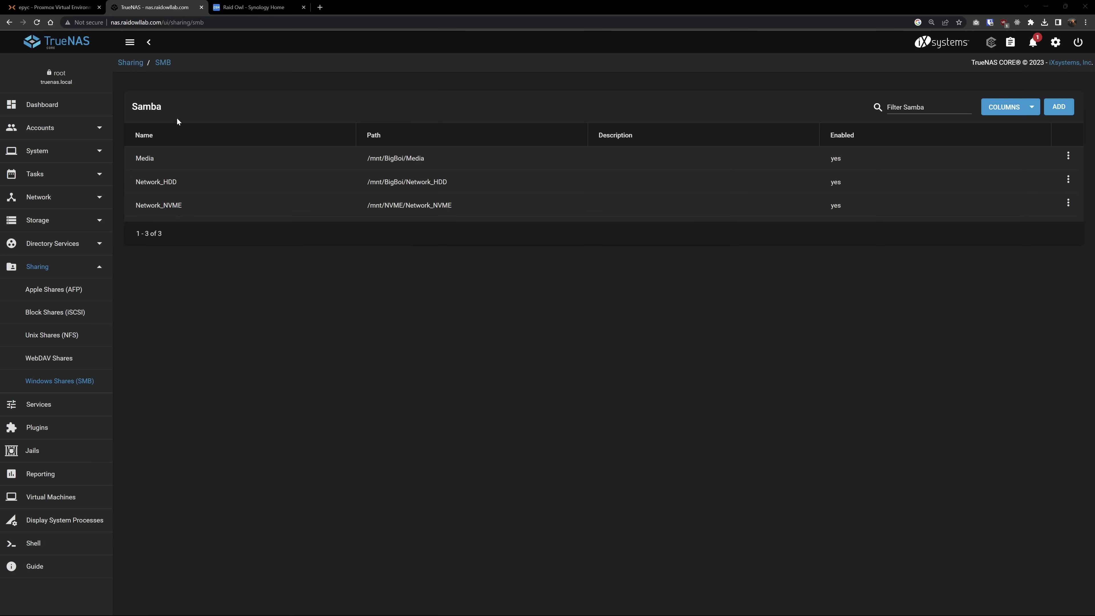
- Confirm Media, Network_HDD and Network_NVME as the SMB - TrueNAS task's backup sources
{"action": "key", "text": "ctrl+Tab"}
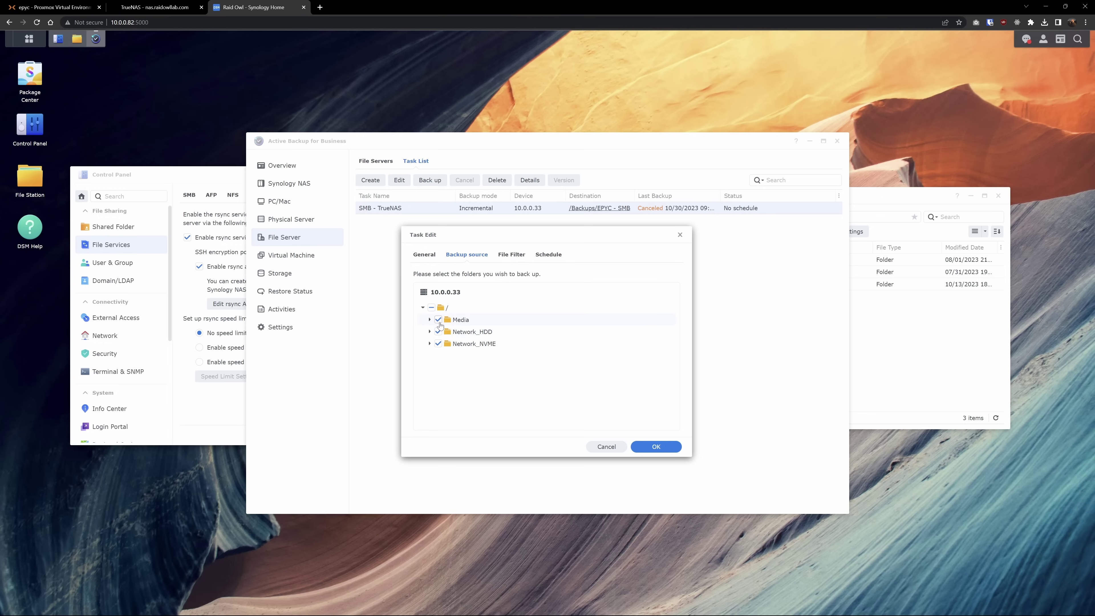
{"action": "left_click", "coordinate": [647, 449]}
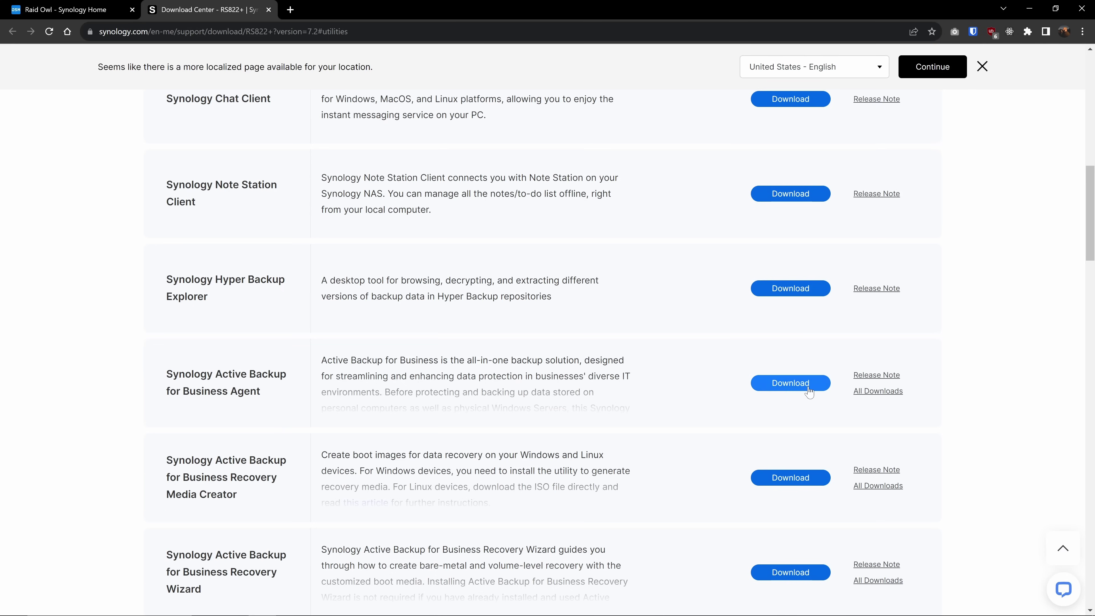
- Download the 64-bit Windows Active Backup agent and connect it to the backup server
{"action": "left_click", "coordinate": [808, 392]}
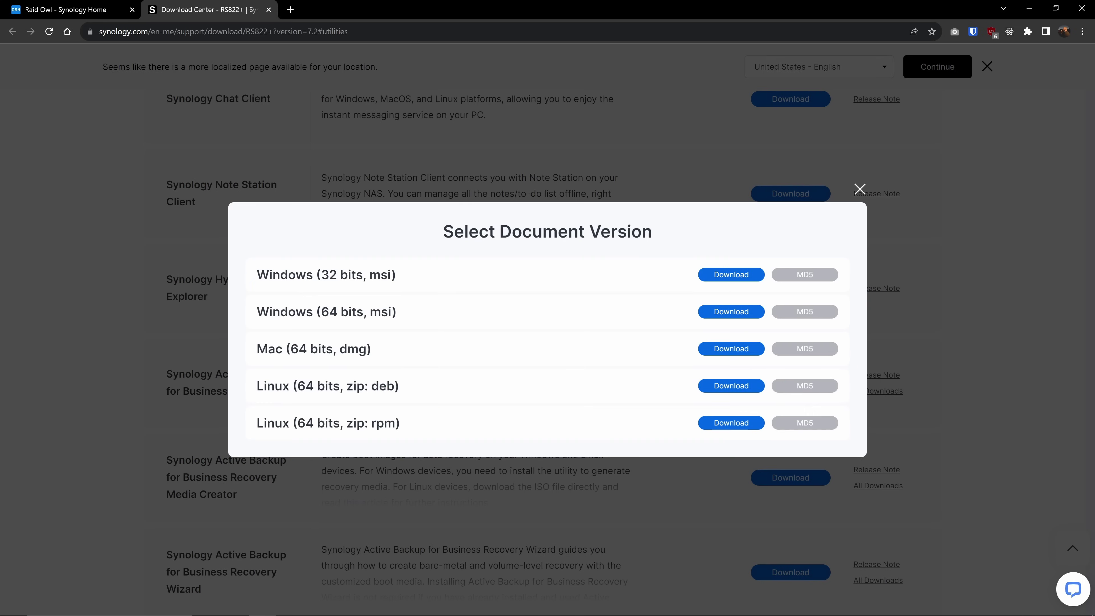
{"action": "left_click", "coordinate": [738, 313]}
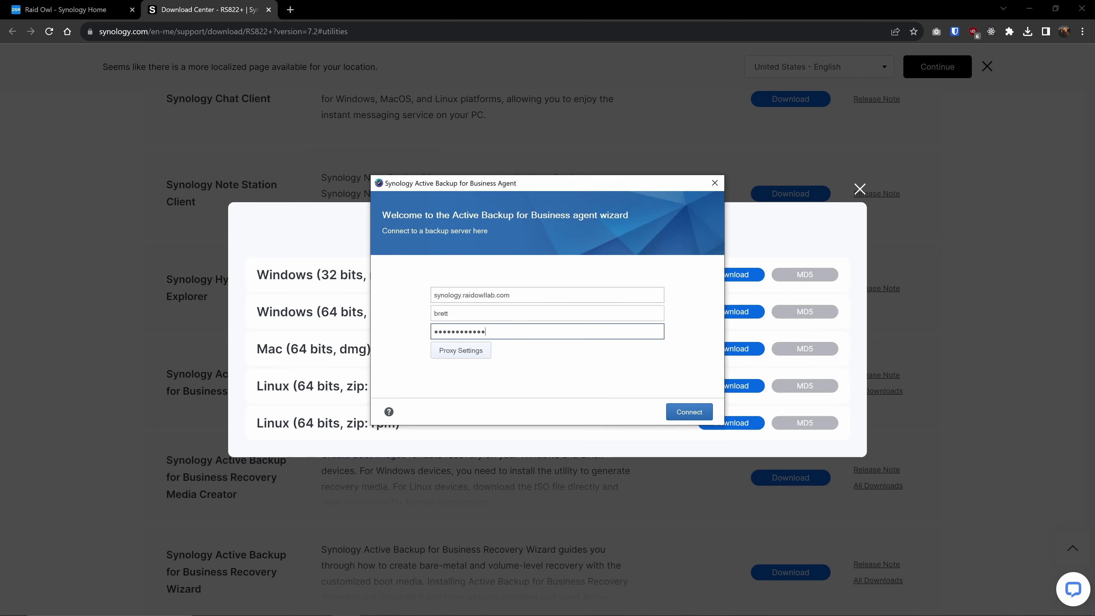
{"action": "key", "text": "Return"}
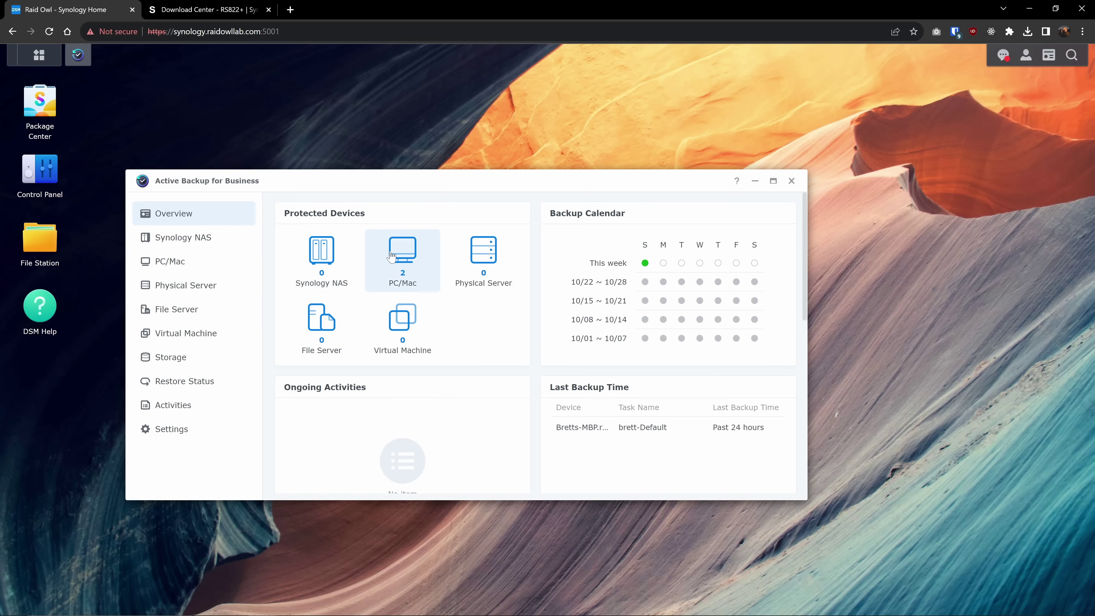
- Review the PC backup task's Schedule and Retention settings
{"action": "left_click", "coordinate": [391, 255]}
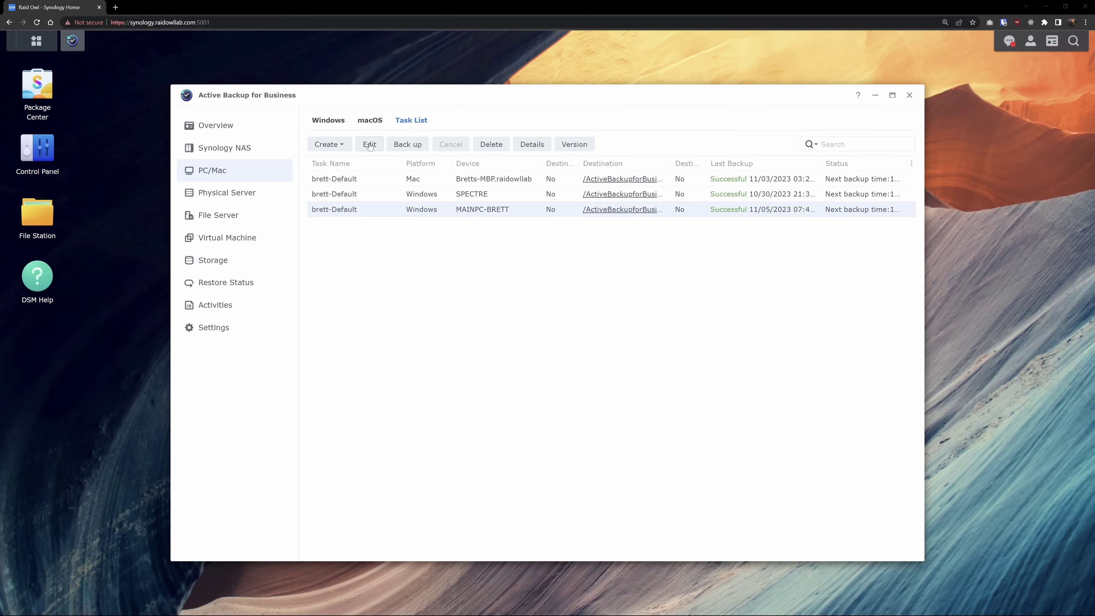
{"action": "left_click", "coordinate": [369, 145]}
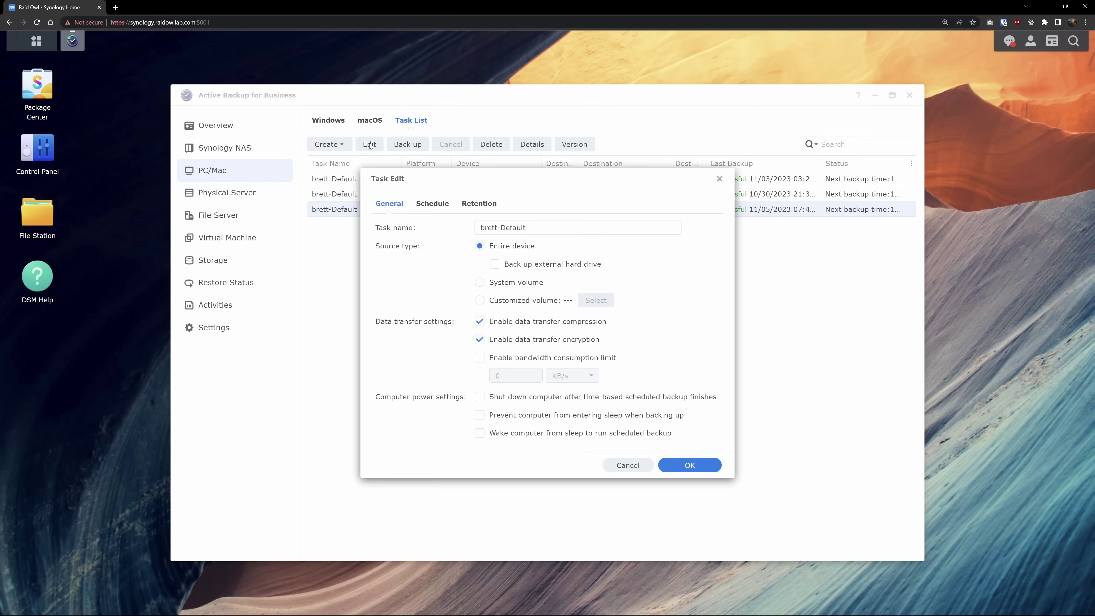
{"action": "left_click", "coordinate": [440, 208]}
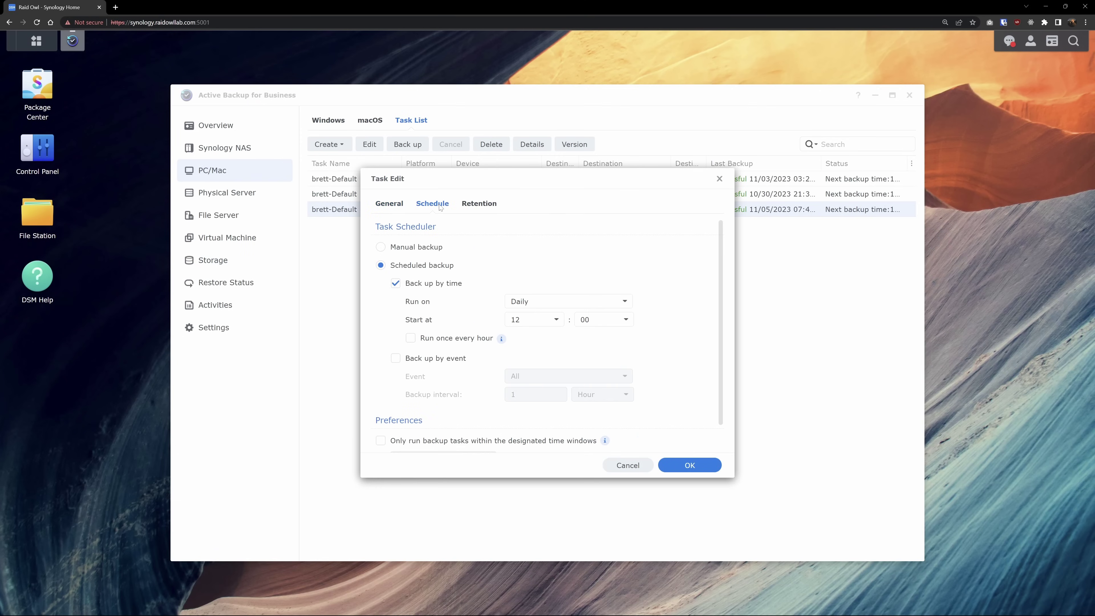
{"action": "scroll", "coordinate": [432, 259], "scroll_direction": "down", "scroll_amount": 1}
{"action": "left_click", "coordinate": [491, 205]}
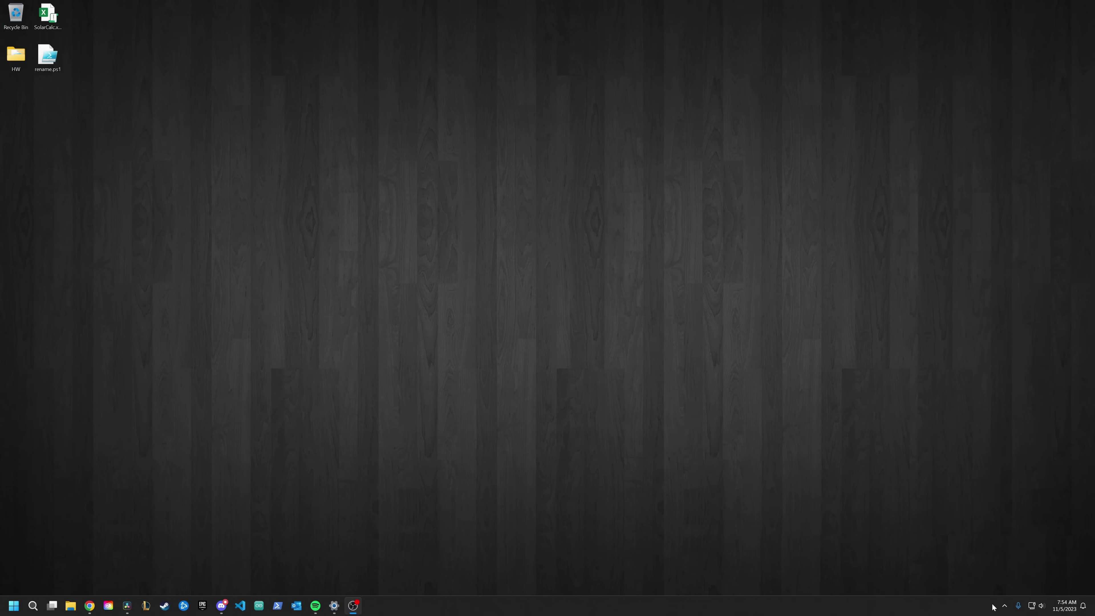
- Open the tray agent's portal, browse earlier backup versions, then show DSM's Restore options
{"action": "left_click", "coordinate": [1002, 607]}
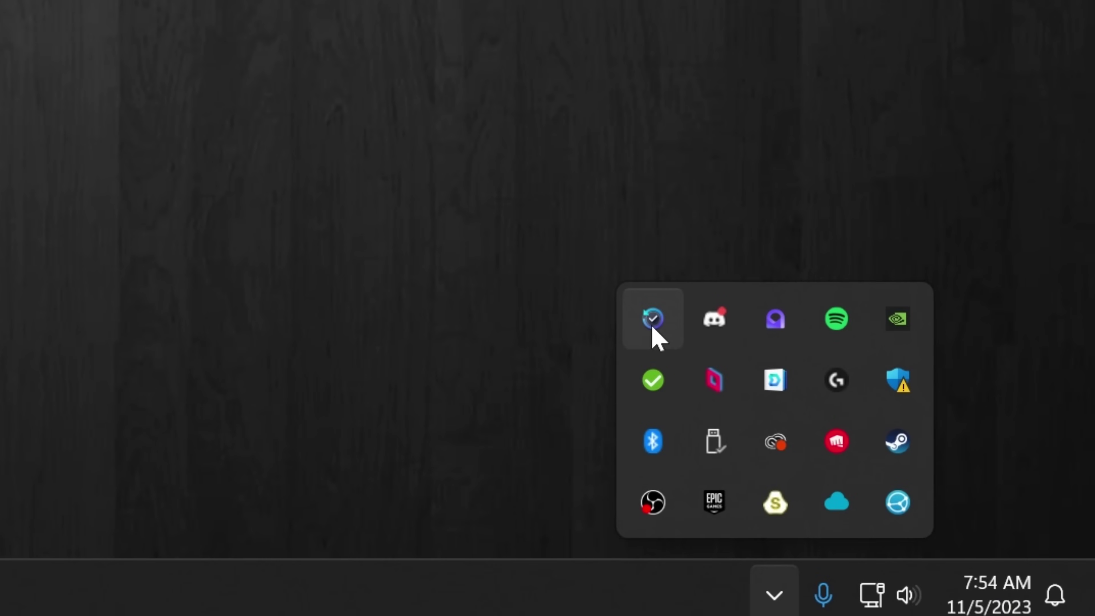
{"action": "right_click", "coordinate": [653, 328]}
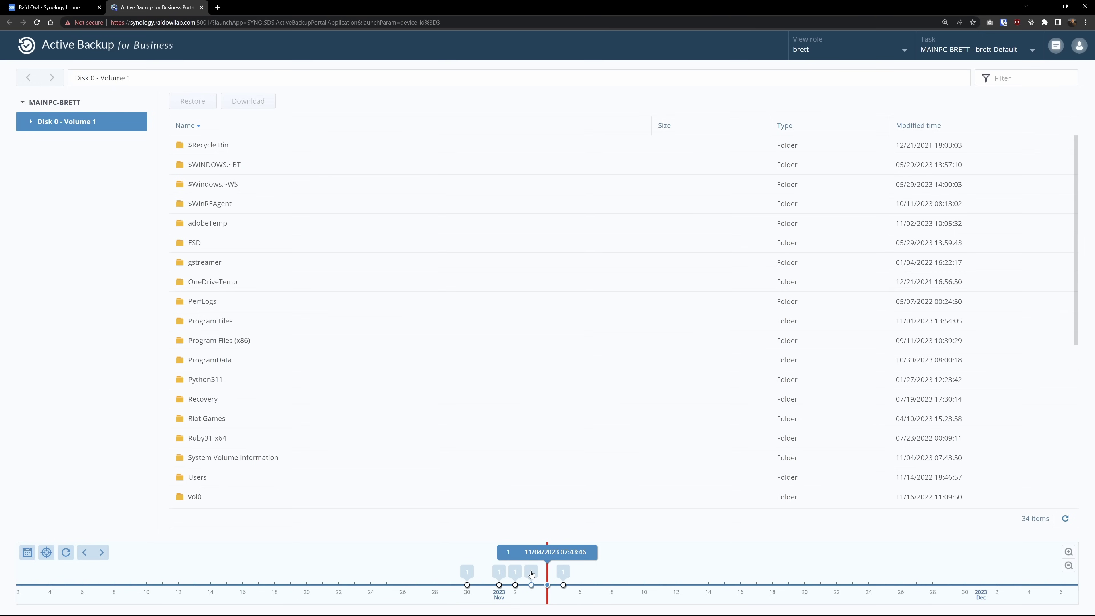
{"action": "left_click", "coordinate": [531, 573]}
{"action": "left_click", "coordinate": [531, 573]}
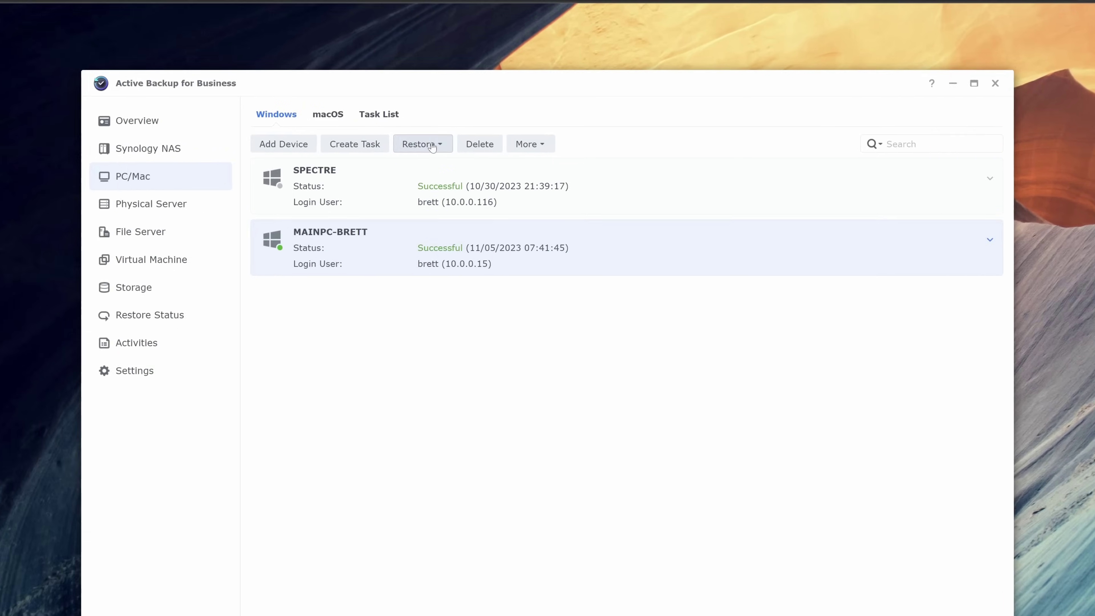
{"action": "left_click", "coordinate": [454, 145]}
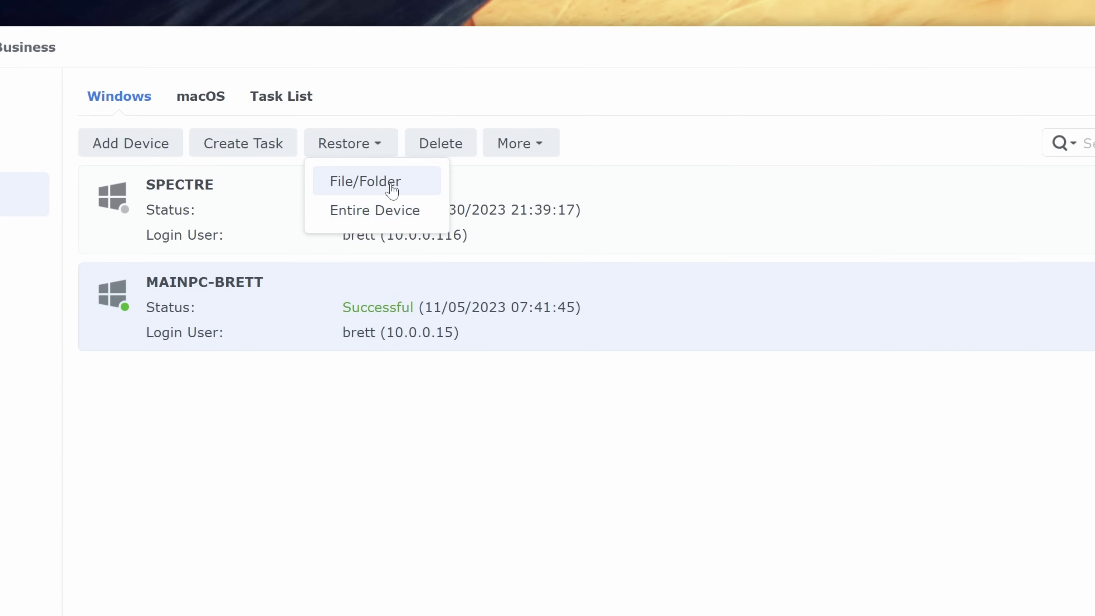
- Browse Disk 0 - Volume 1 at 11/04/2023 07:43:46 and older versions, then choose Entire Device restore
{"action": "left_click", "coordinate": [400, 181]}
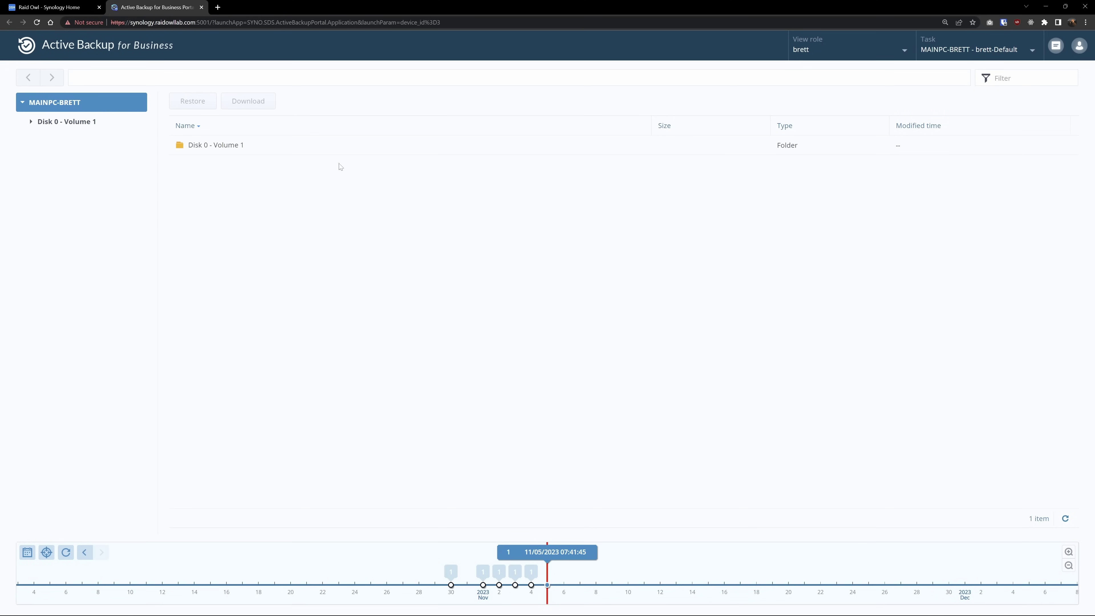
{"action": "left_click", "coordinate": [32, 123]}
{"action": "double_click", "coordinate": [203, 150]}
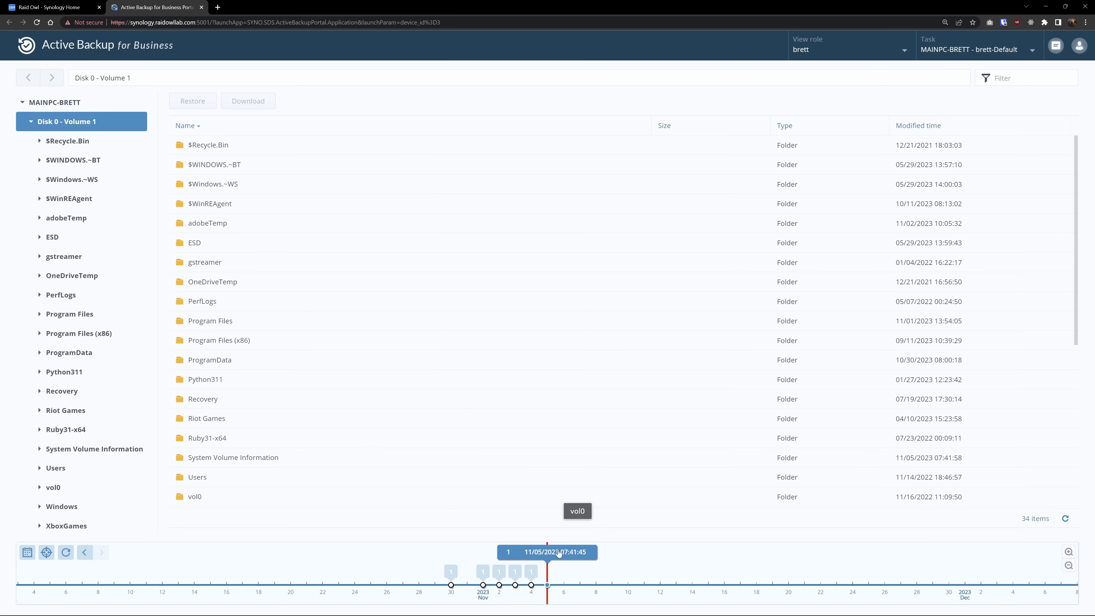
{"action": "left_click", "coordinate": [532, 573]}
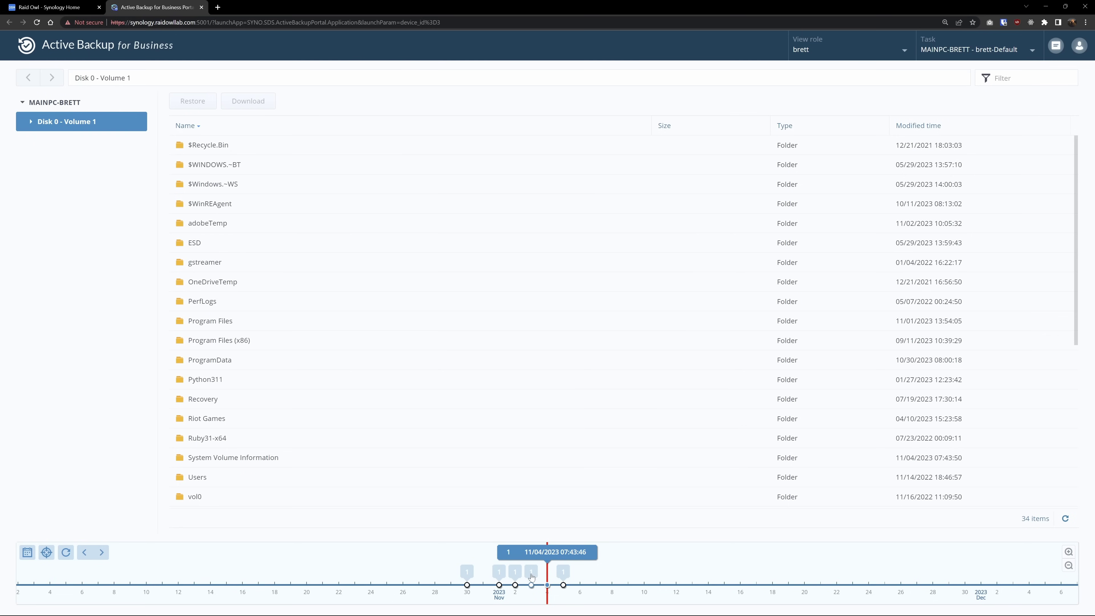
{"action": "left_click", "coordinate": [532, 573]}
{"action": "left_click", "coordinate": [531, 578]}
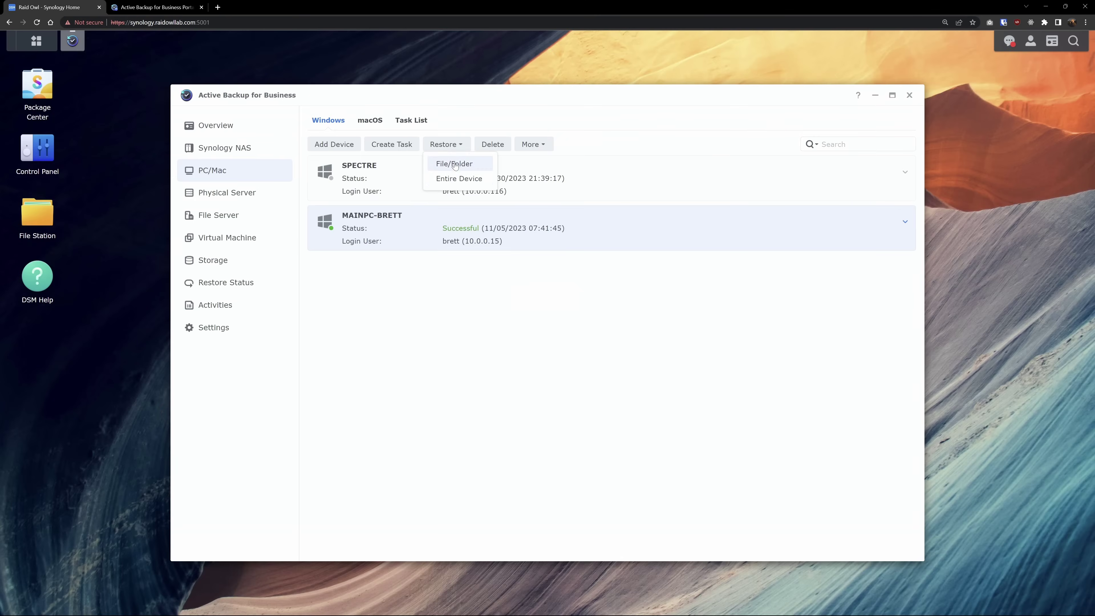
{"action": "left_click", "coordinate": [450, 180]}
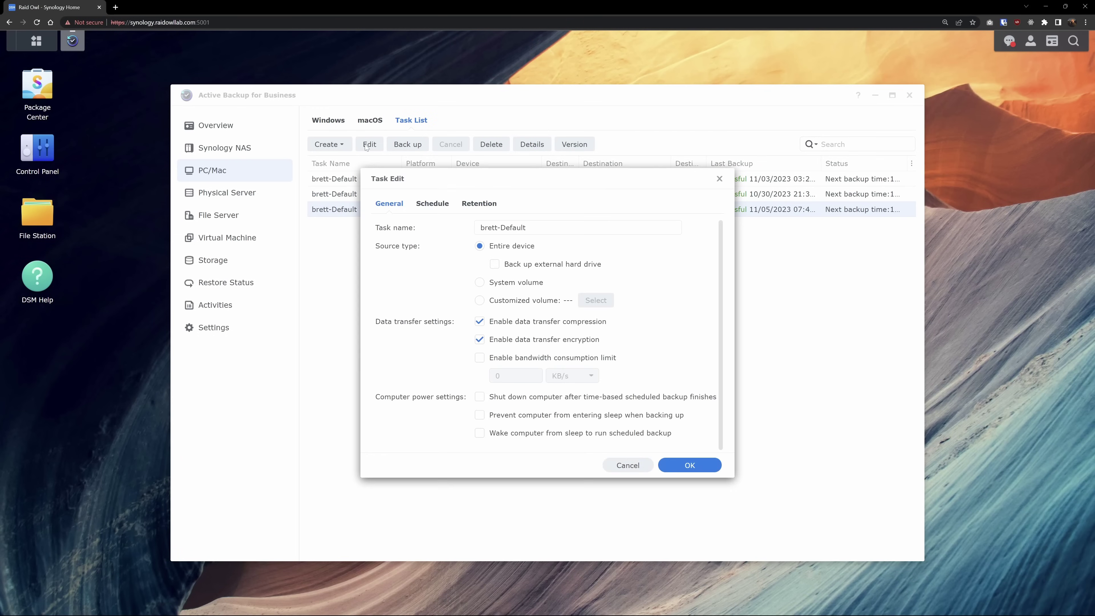
- Review the task's Schedule tab, restore the Docker folder, then install Synology Drive Server with dependencies
{"action": "left_click", "coordinate": [425, 205]}
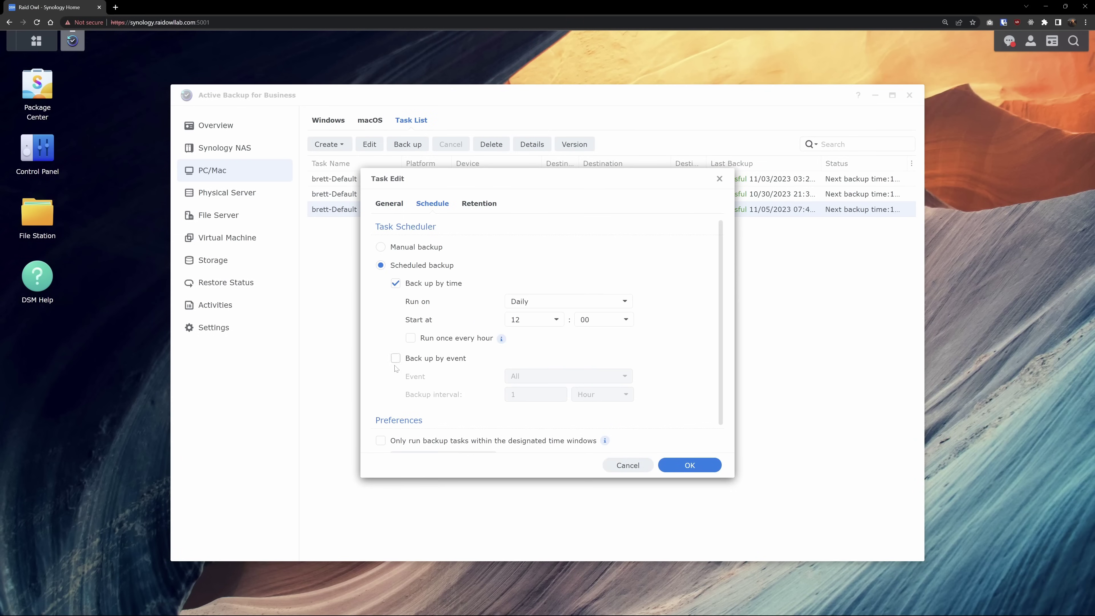
{"action": "left_click", "coordinate": [391, 204]}
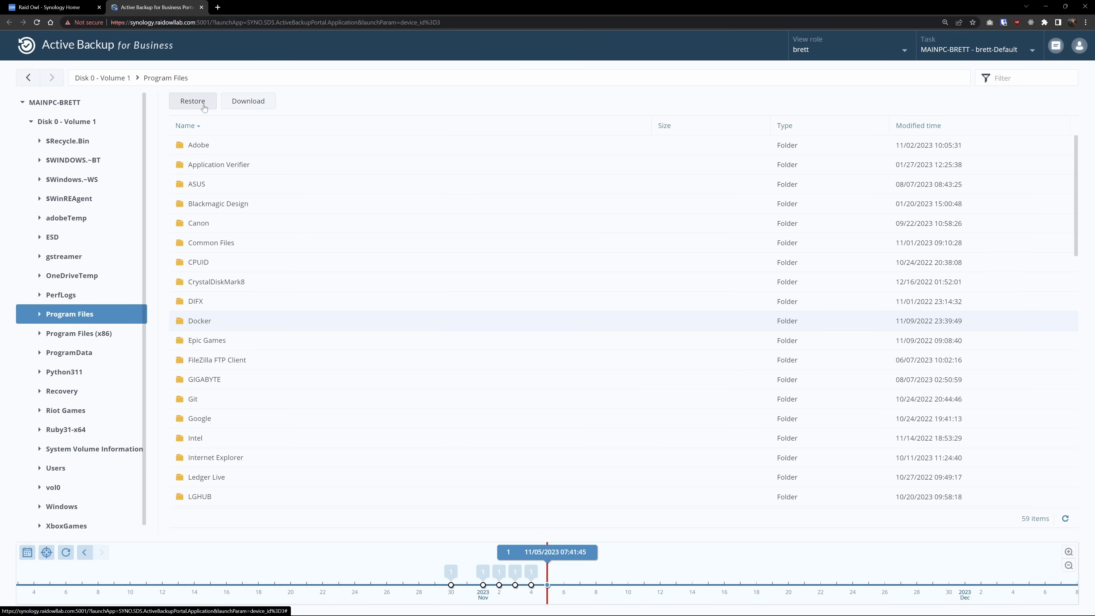
{"action": "left_click", "coordinate": [209, 106]}
{"action": "left_click", "coordinate": [617, 405]}
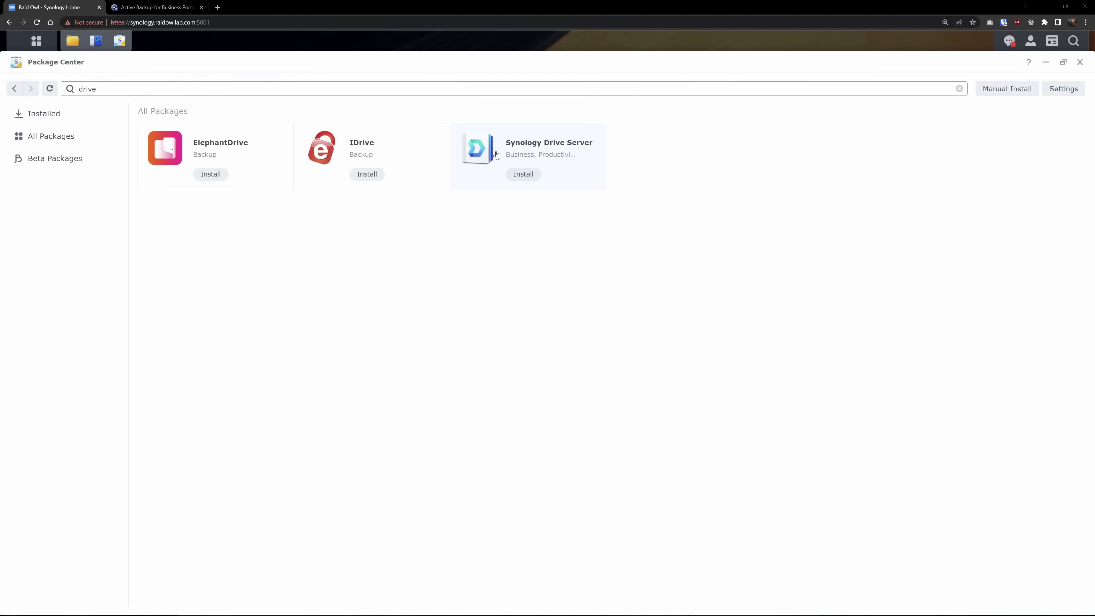
{"action": "left_click", "coordinate": [516, 174]}
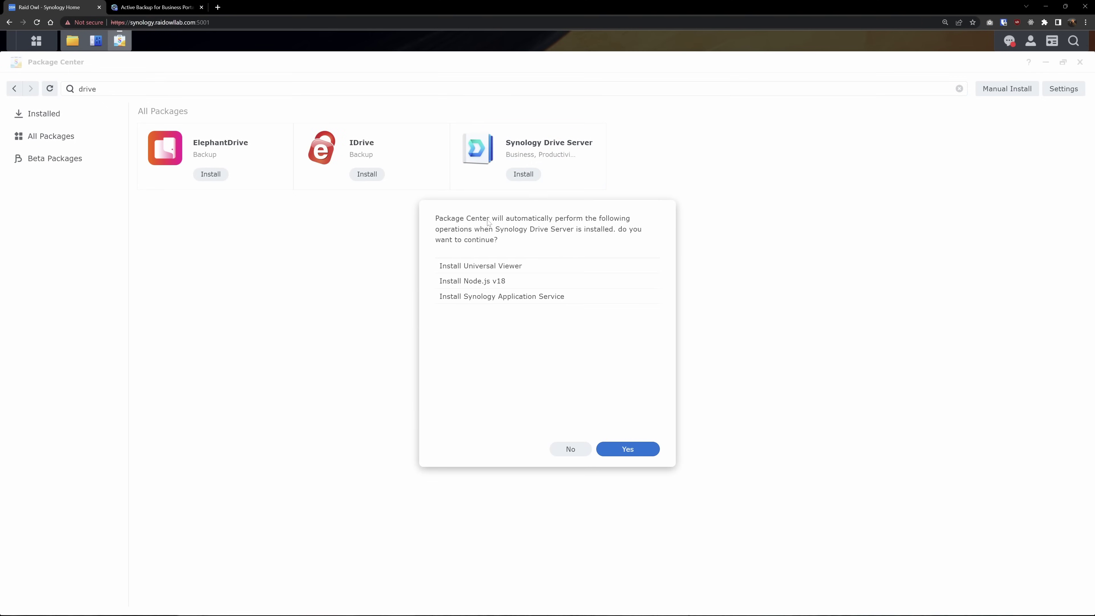
{"action": "left_click", "coordinate": [628, 449]}
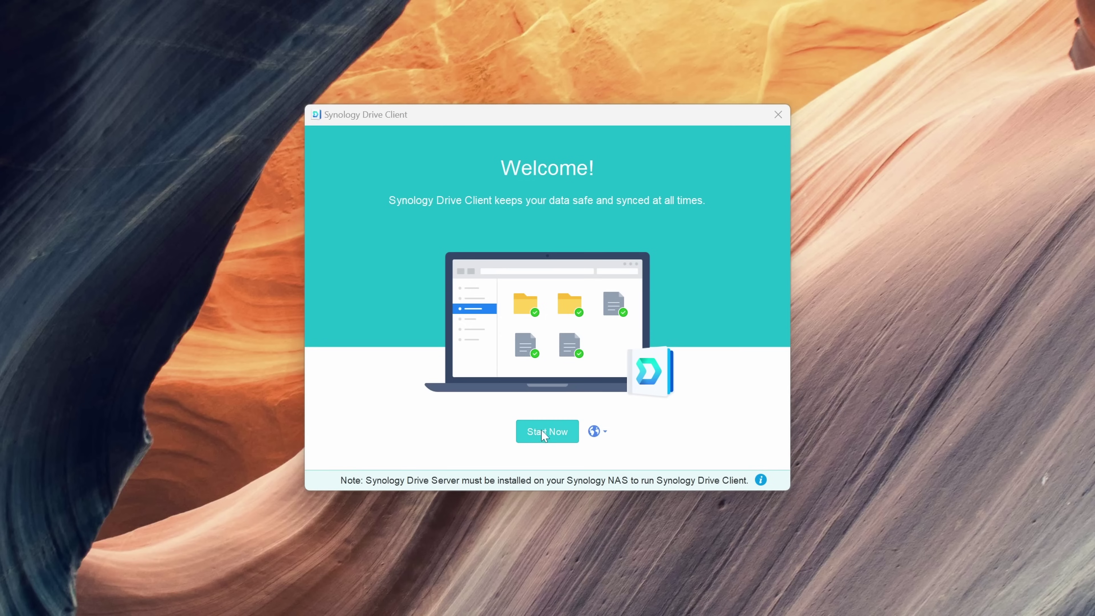
- Connect Drive Client to the NAS despite the SSL warning, choose continuous backup, and open the PC's backup folder
{"action": "left_click", "coordinate": [544, 433]}
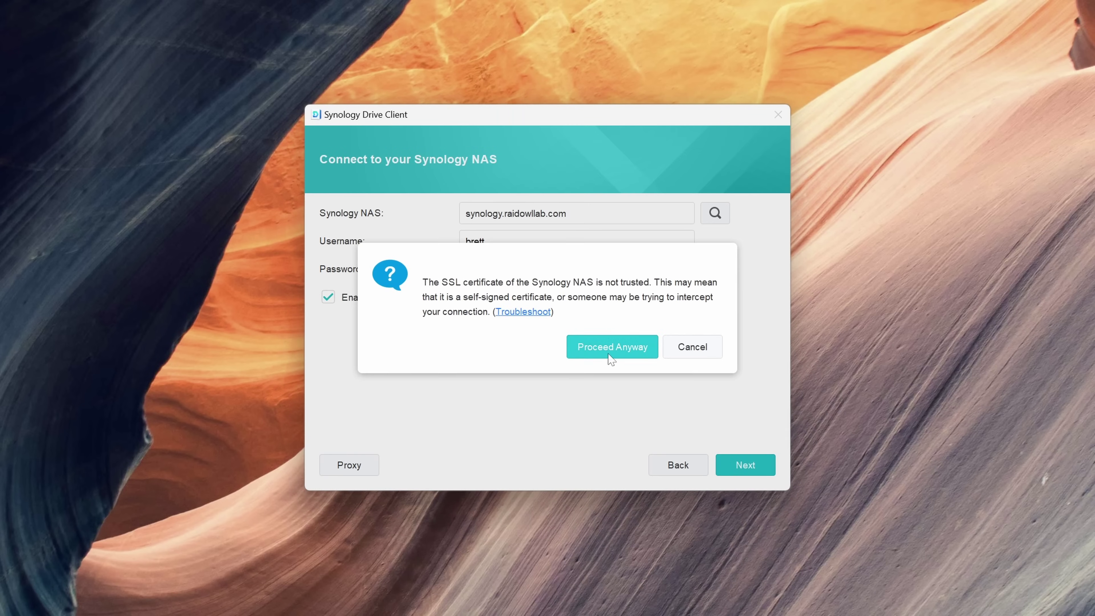
{"action": "left_click", "coordinate": [616, 356]}
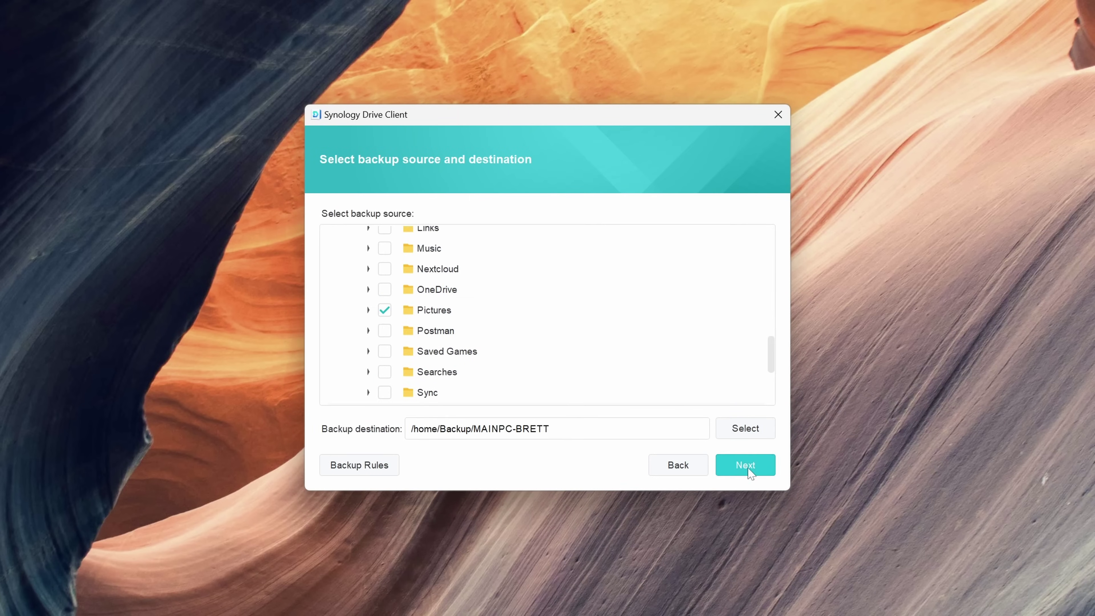
{"action": "left_click", "coordinate": [748, 467]}
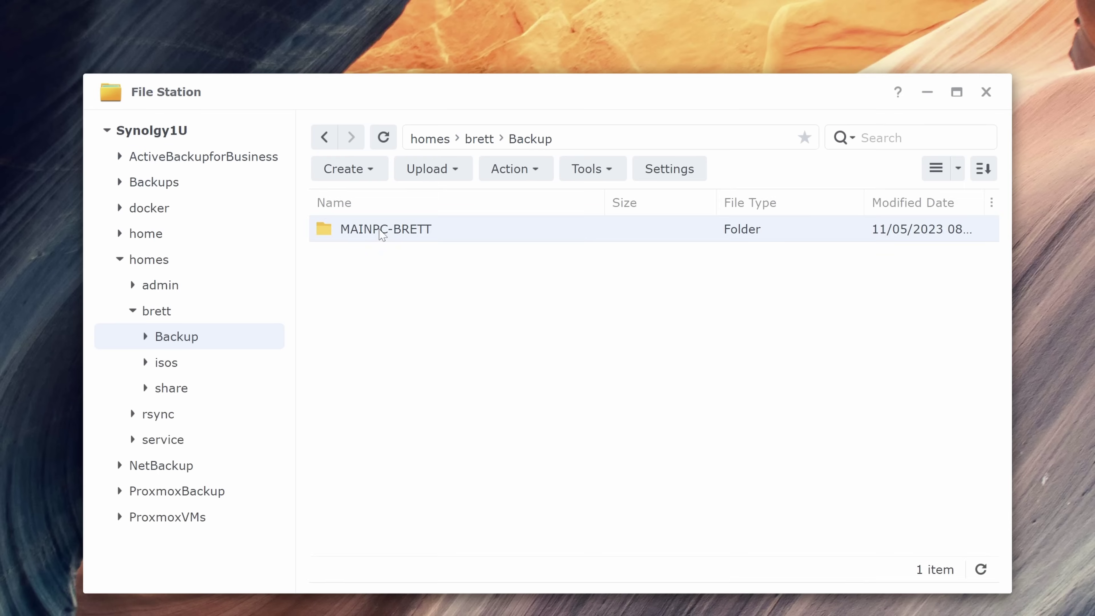
{"action": "double_click", "coordinate": [380, 230]}
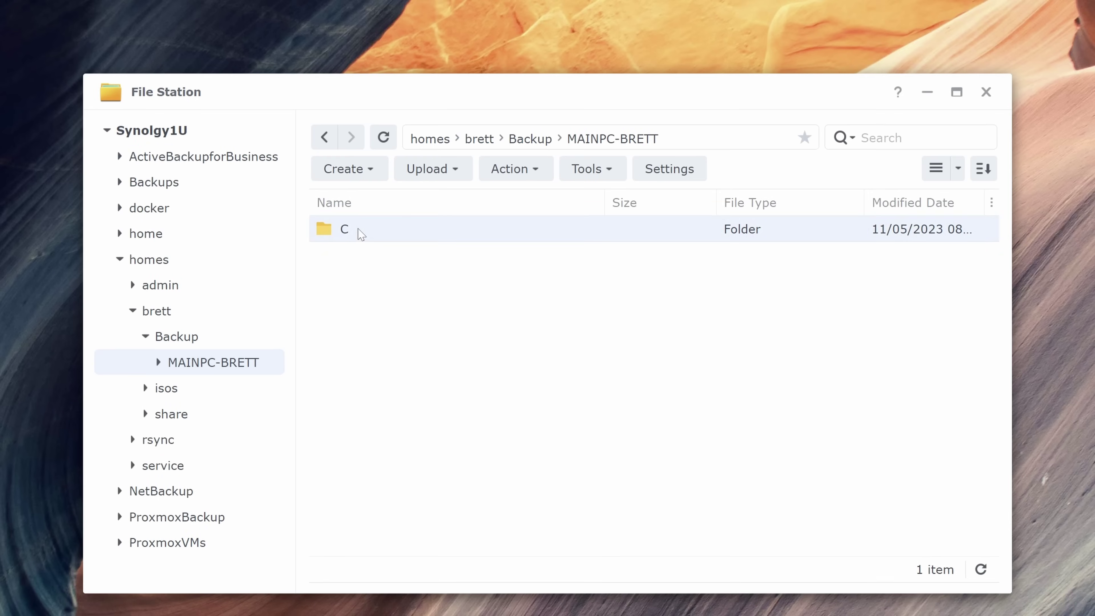
- Browse the backup down through C, Users and the user's home to the Pictures folder
{"action": "double_click", "coordinate": [362, 233]}
{"action": "double_click", "coordinate": [375, 239]}
{"action": "double_click", "coordinate": [386, 236]}
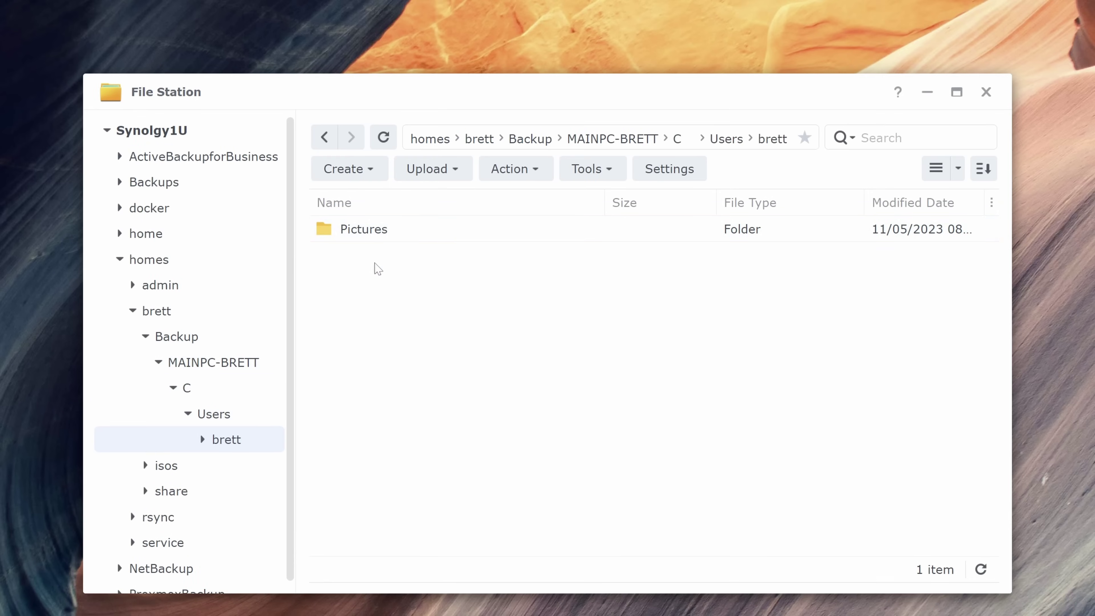
{"action": "double_click", "coordinate": [364, 229]}
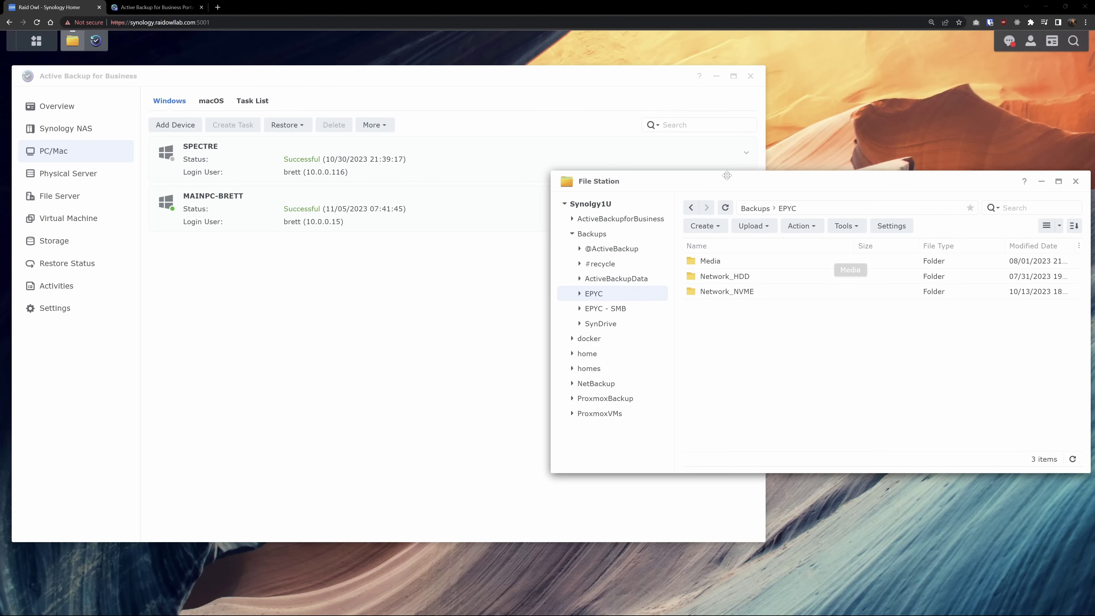
- Return to Active Backup for Business and check the macOS tab, then the Windows devices
{"action": "left_click", "coordinate": [387, 311]}
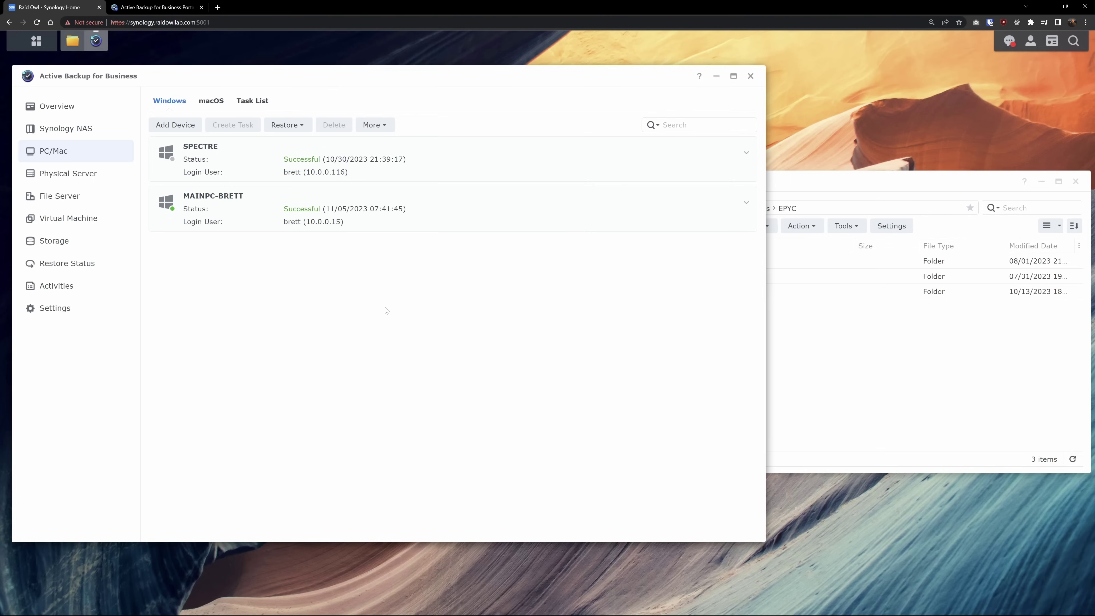
{"action": "left_click", "coordinate": [212, 101]}
{"action": "left_click", "coordinate": [167, 104]}
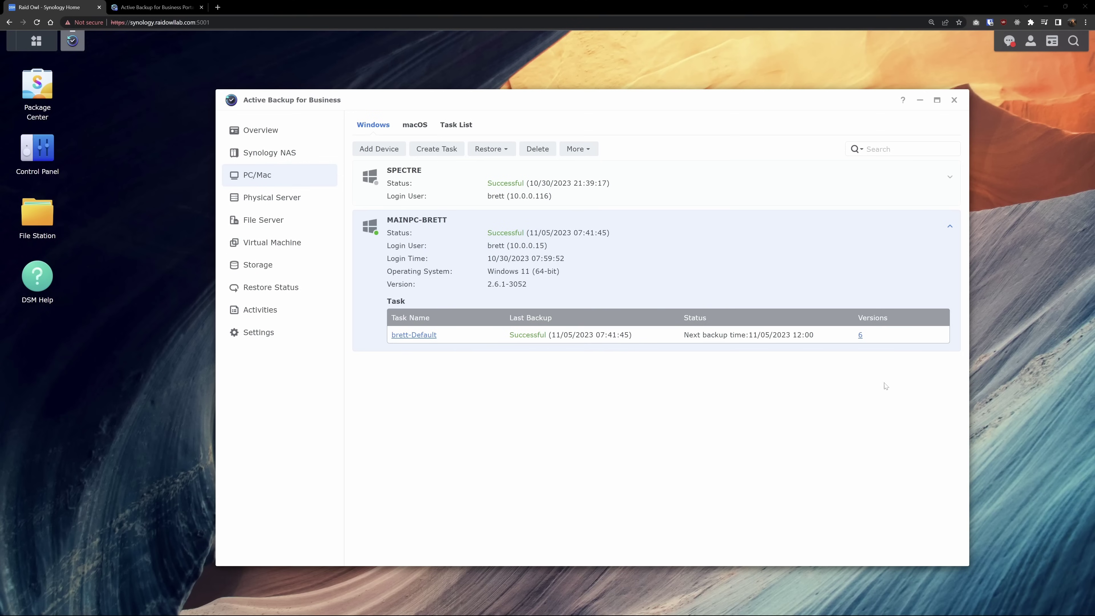
- Review the task's six versions and retention, then load the 11/04, 11/03 and 11/02 backups
{"action": "left_click", "coordinate": [859, 337]}
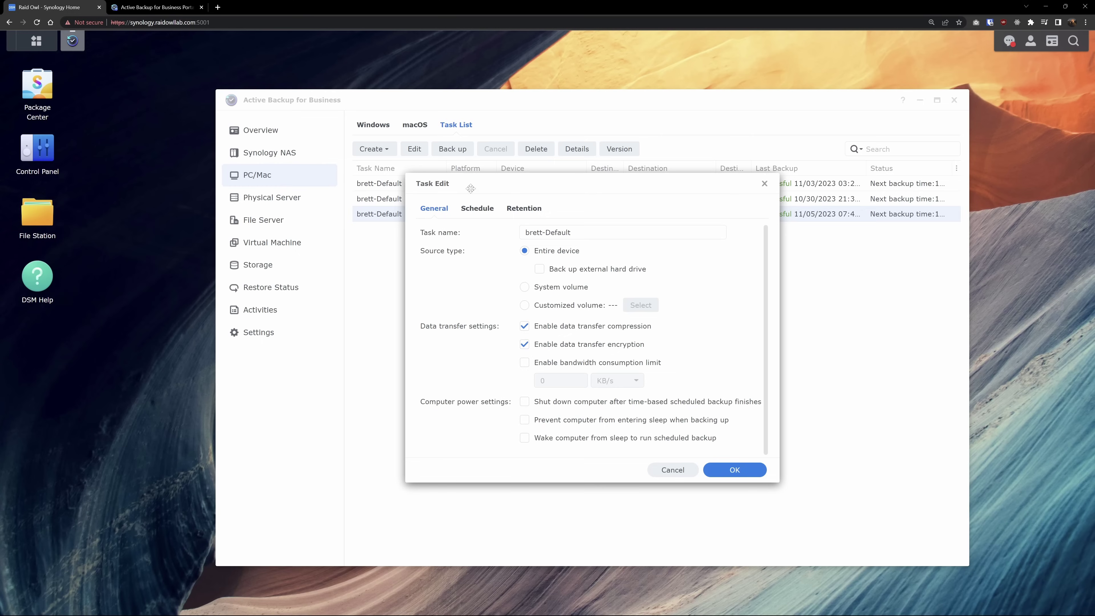
{"action": "left_click", "coordinate": [520, 210]}
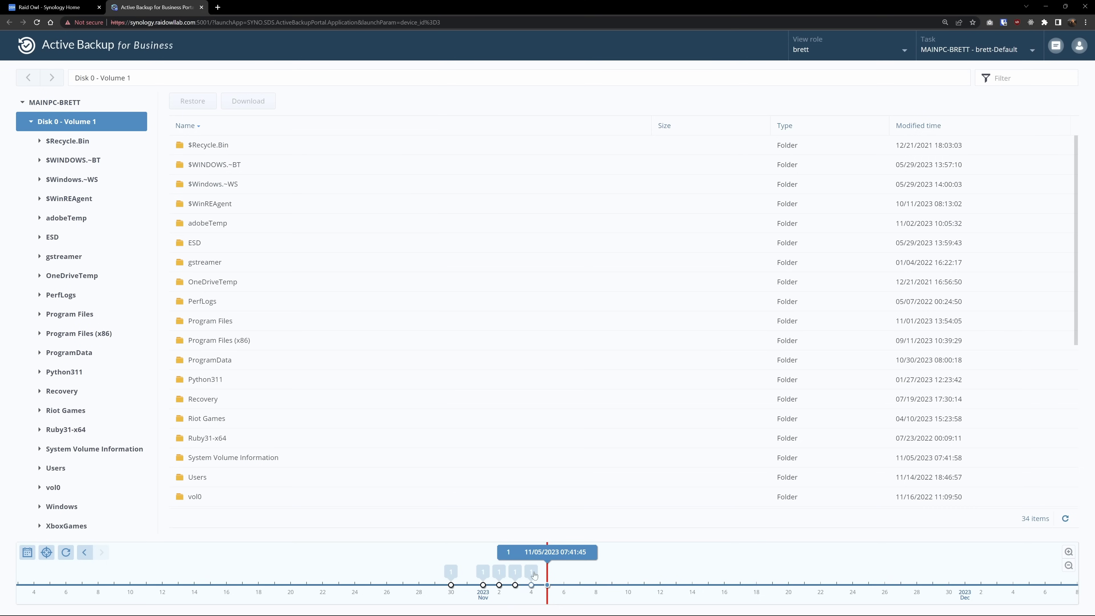
{"action": "left_click", "coordinate": [533, 574]}
{"action": "left_click", "coordinate": [532, 574]}
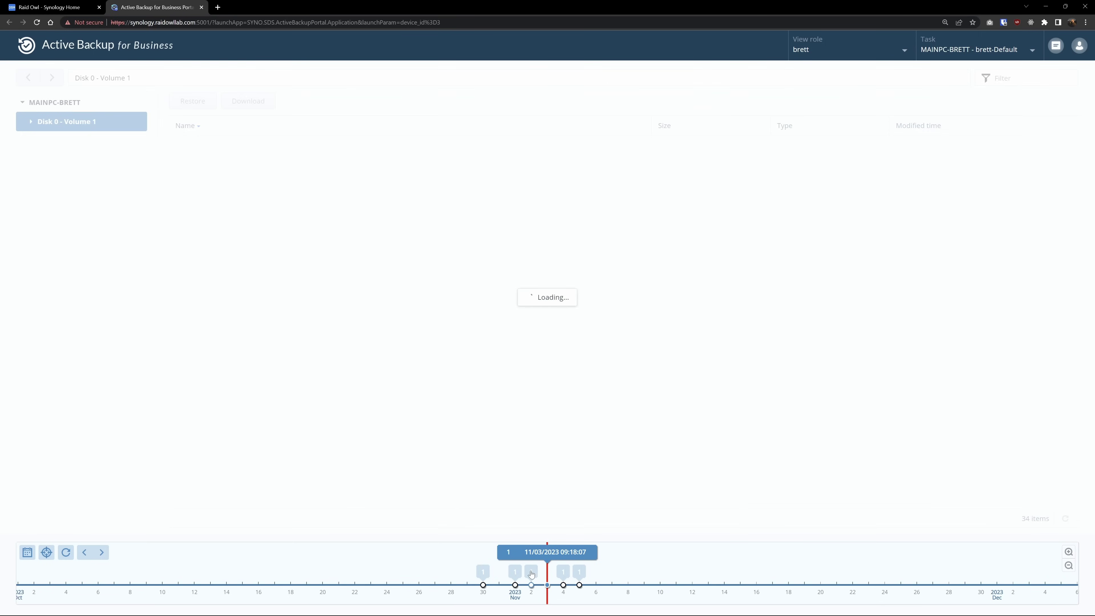
{"action": "left_click", "coordinate": [532, 583]}
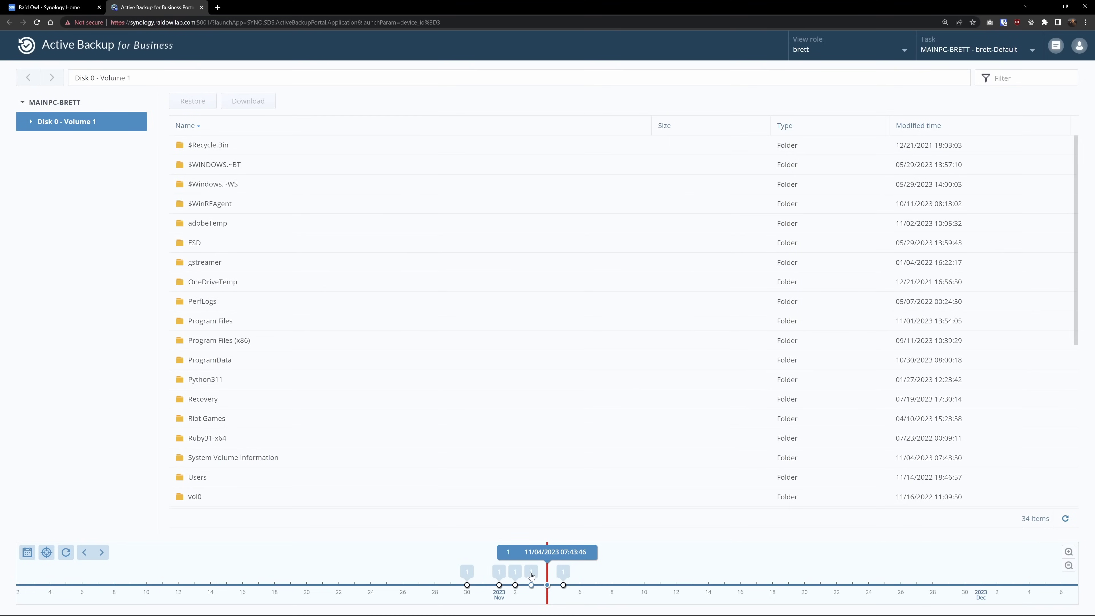
- Load another backup version, then view the Backups folder's snapshot schedule and retention settings
{"action": "left_click", "coordinate": [531, 574]}
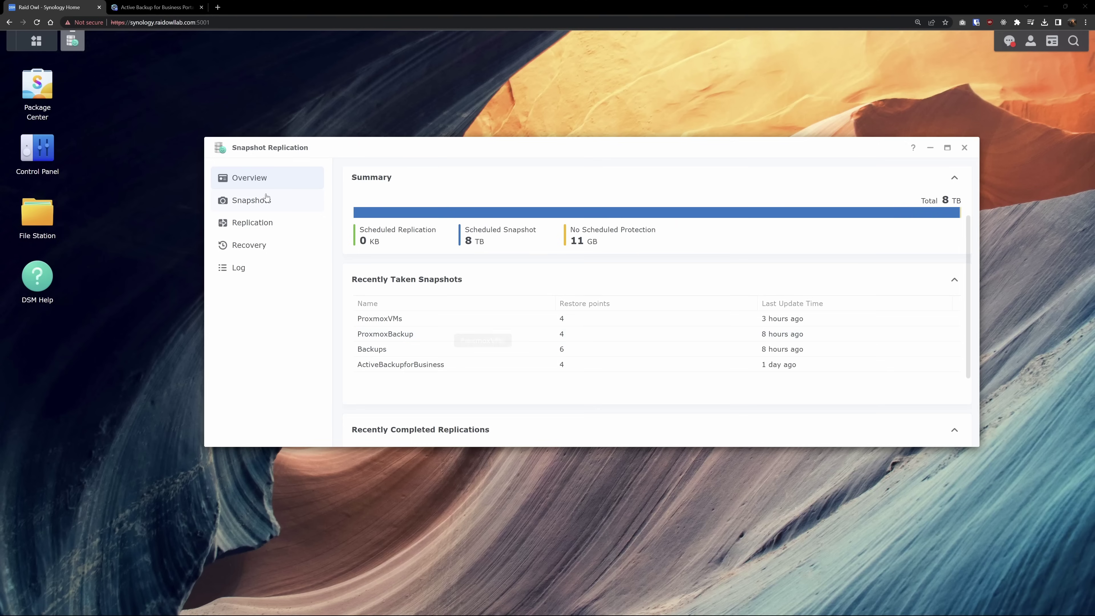
{"action": "left_click", "coordinate": [249, 201]}
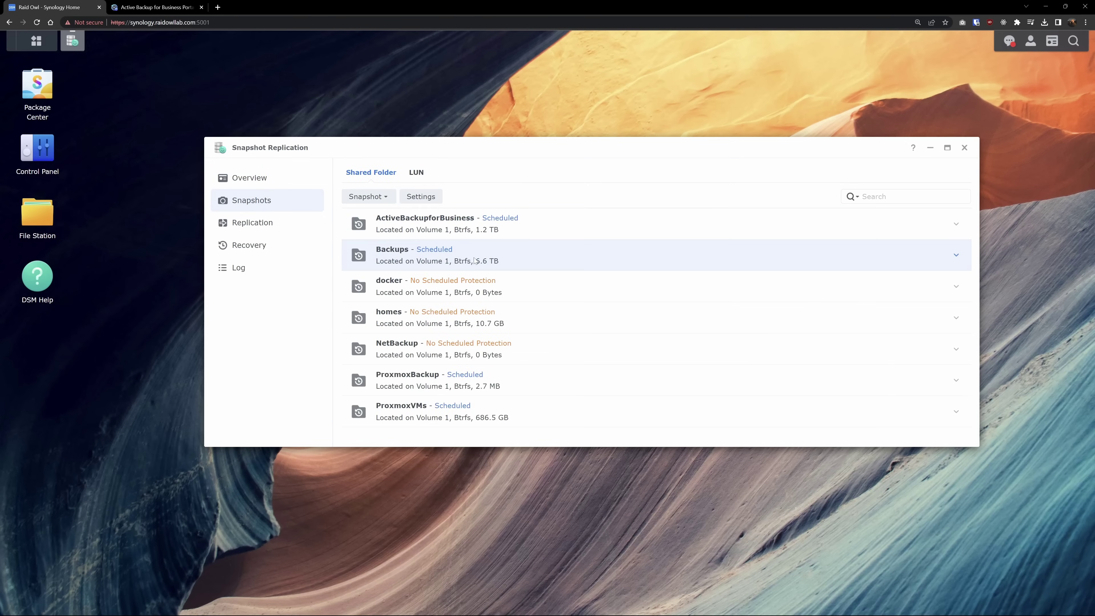
{"action": "left_click", "coordinate": [427, 198]}
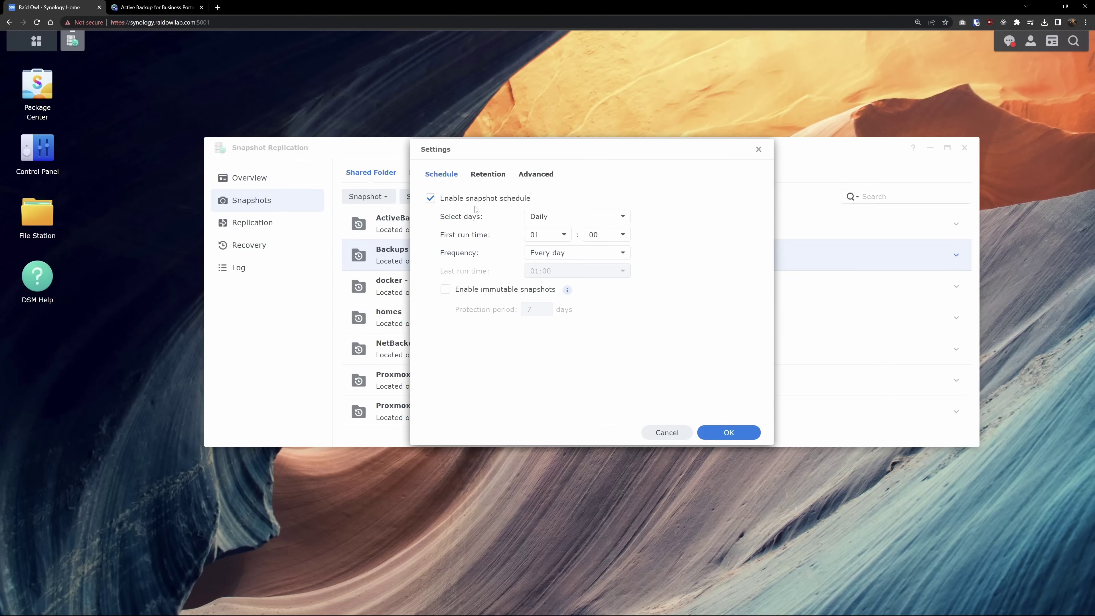
{"action": "left_click", "coordinate": [486, 176]}
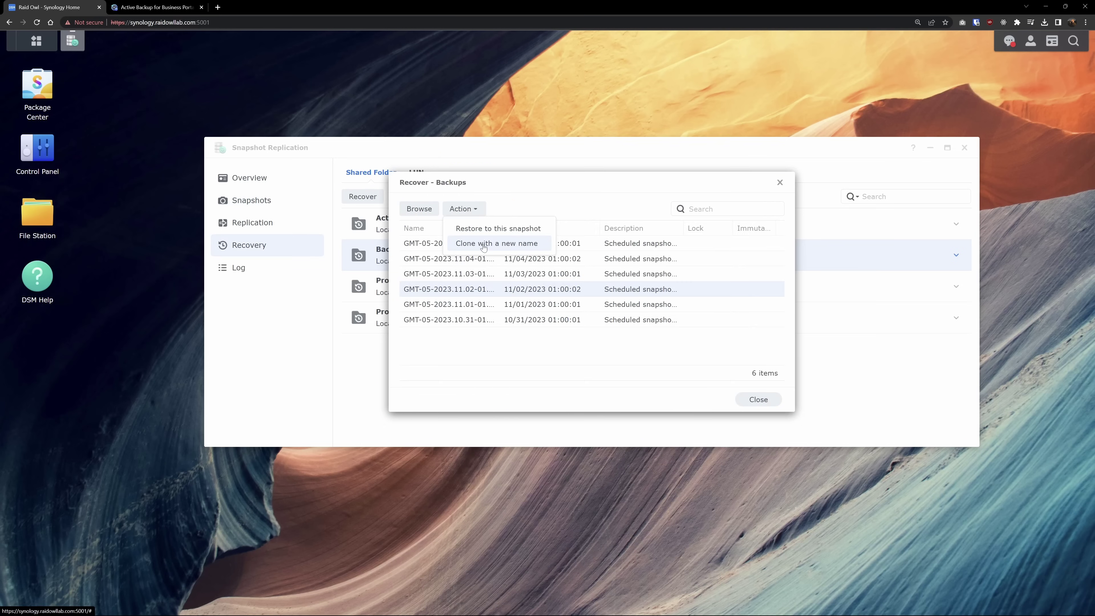
- Make the Backups snapshots visible and expand the 11/01 snapshot's folders
{"action": "left_click", "coordinate": [419, 210]}
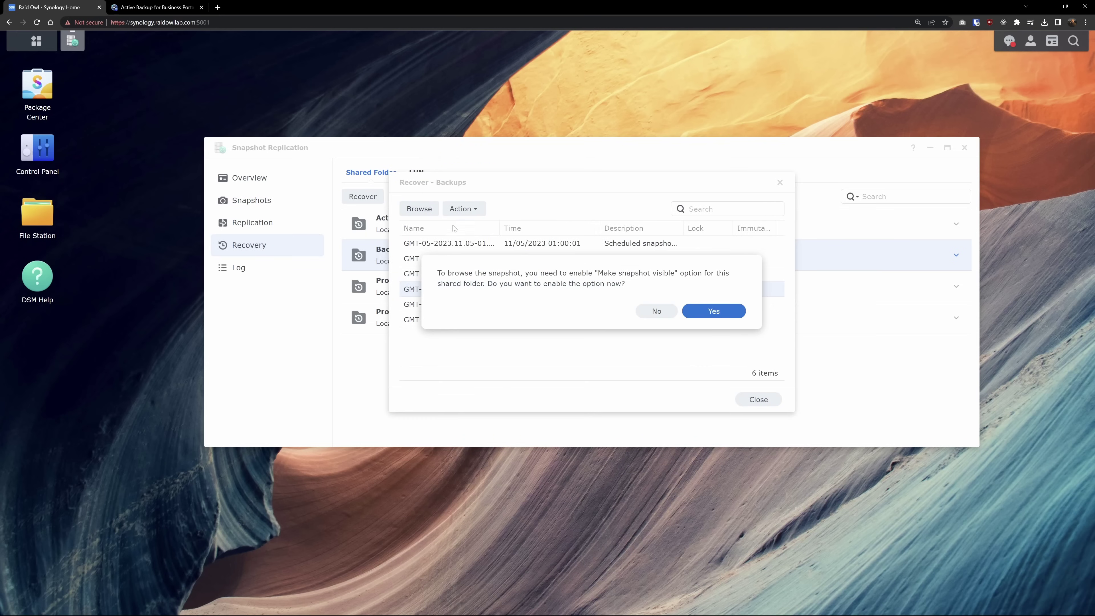
{"action": "left_click", "coordinate": [708, 312]}
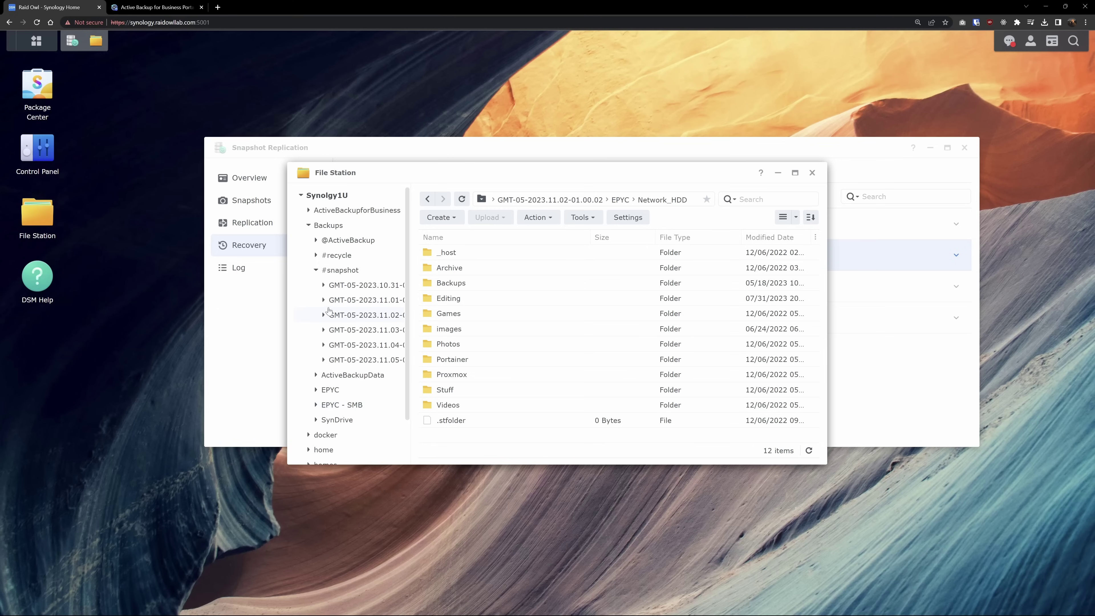
{"action": "left_click", "coordinate": [323, 300]}
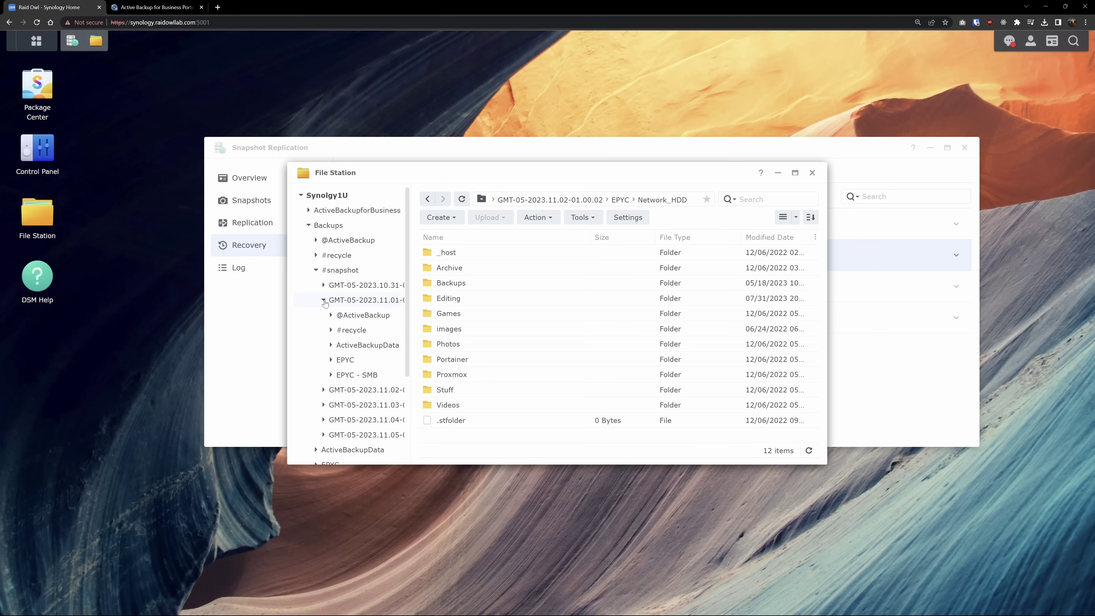
- Browse the snapshot's EPYC folder down through CurrentEdit to the _recordings folder
{"action": "left_click", "coordinate": [349, 358]}
{"action": "left_click", "coordinate": [324, 299]}
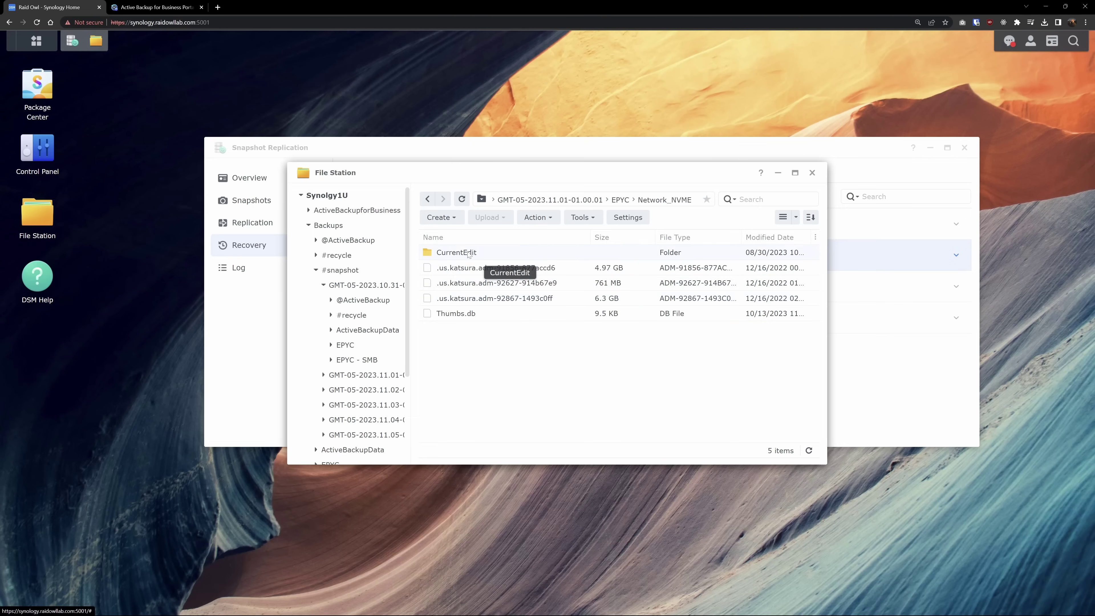
{"action": "double_click", "coordinate": [469, 254]}
{"action": "double_click", "coordinate": [461, 268]}
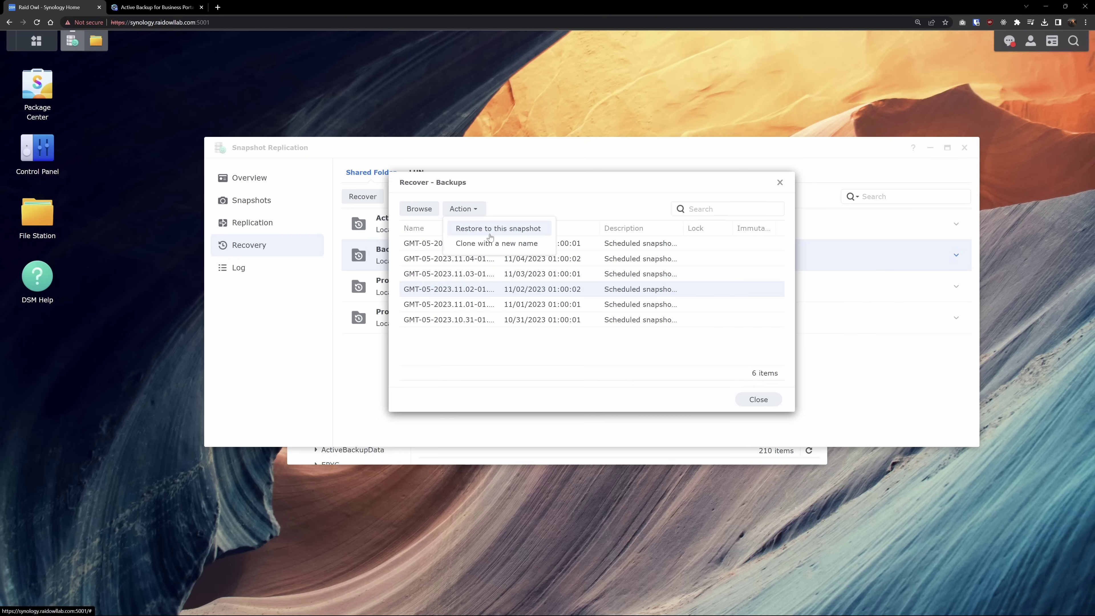
- Start restoring the Backups folder to the 11/02 snapshot
{"action": "left_click", "coordinate": [490, 230]}
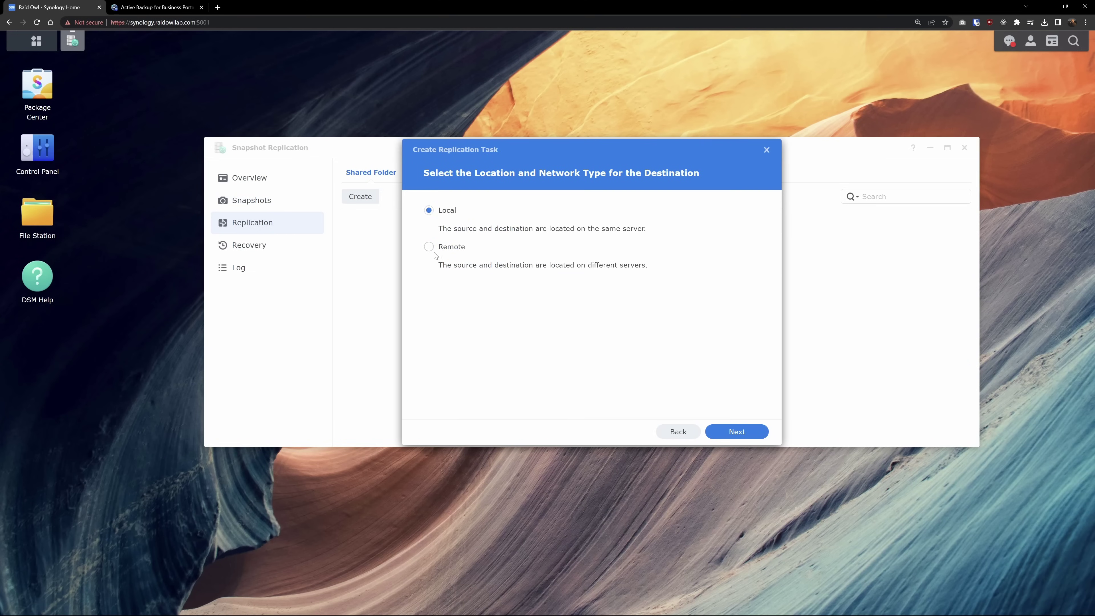
- Advance the replication wizard to the destination server, then begin creating a storage pool on the new NAS
{"action": "left_click", "coordinate": [741, 433]}
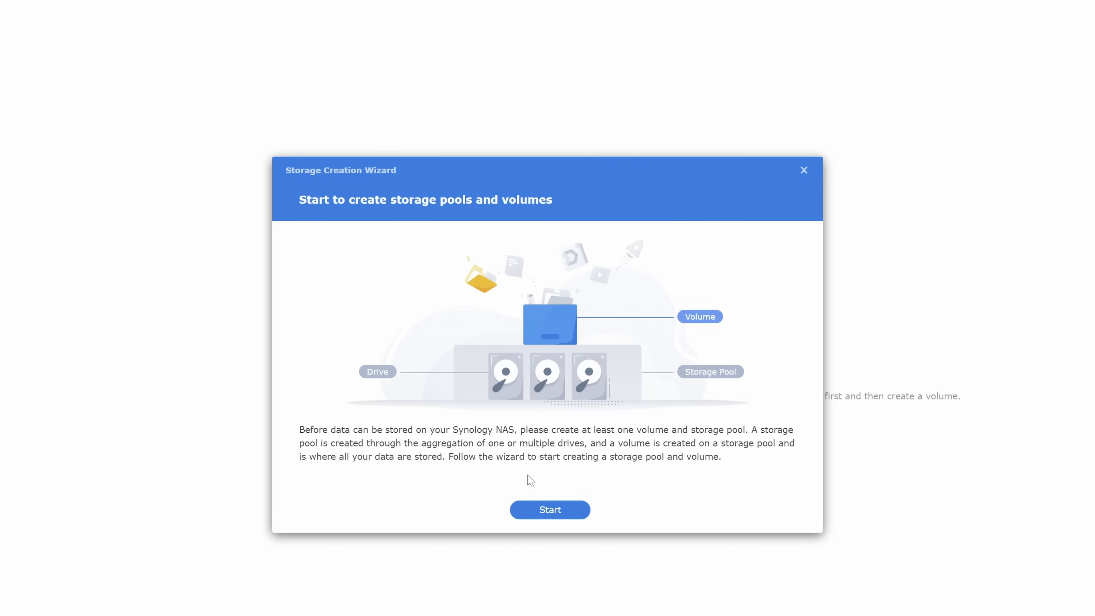
{"action": "left_click", "coordinate": [550, 510]}
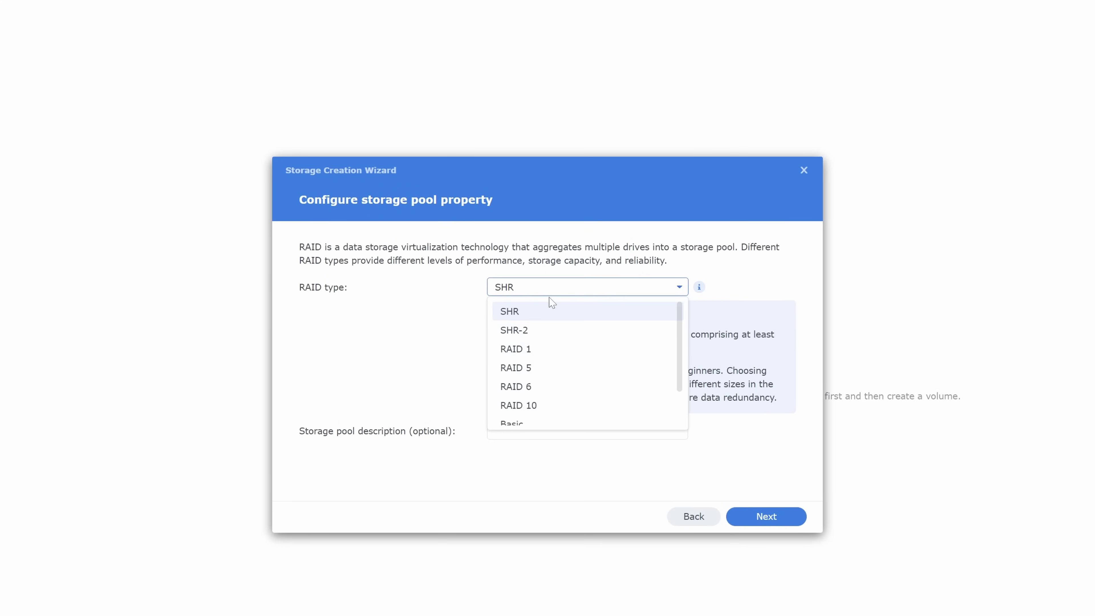
- Choose RAID 5 as the storage pool's RAID type
{"action": "left_click", "coordinate": [535, 374]}
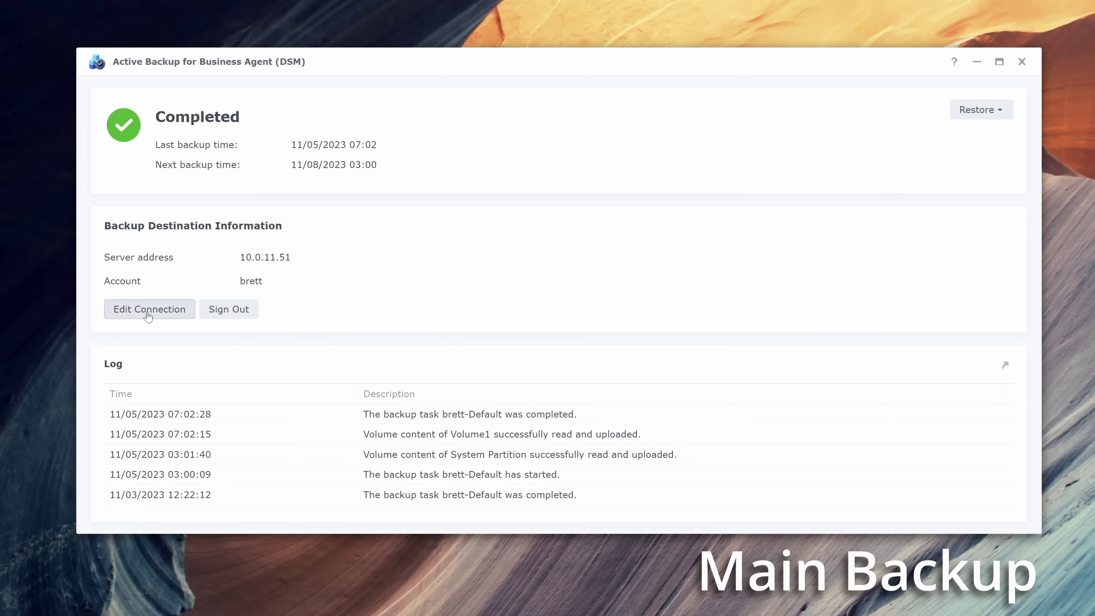
- Edit the agent's connection to change the backup server address
{"action": "left_click", "coordinate": [147, 313]}
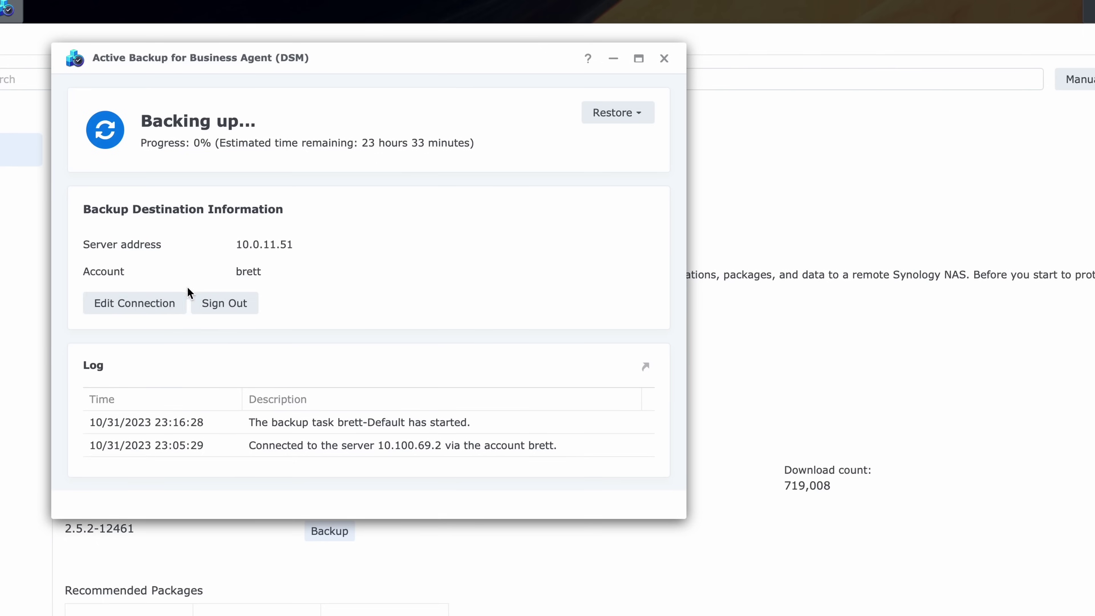
{"action": "left_click", "coordinate": [163, 306]}
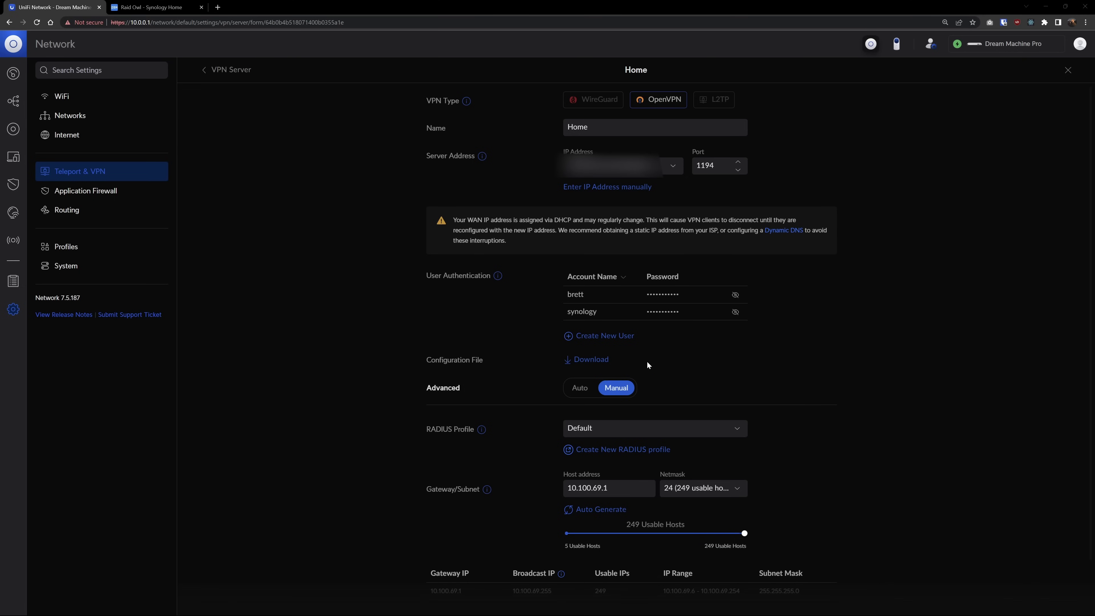
- Download the Home OpenVPN configuration file and enable DSM's OpenVPN server
{"action": "left_click", "coordinate": [584, 360]}
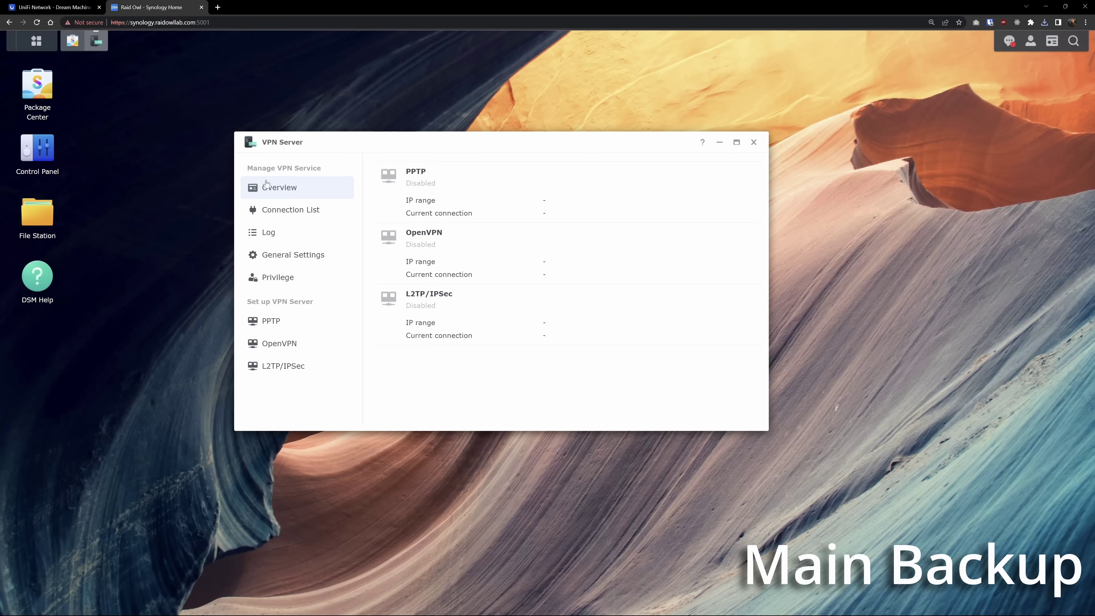
{"action": "left_click", "coordinate": [282, 345]}
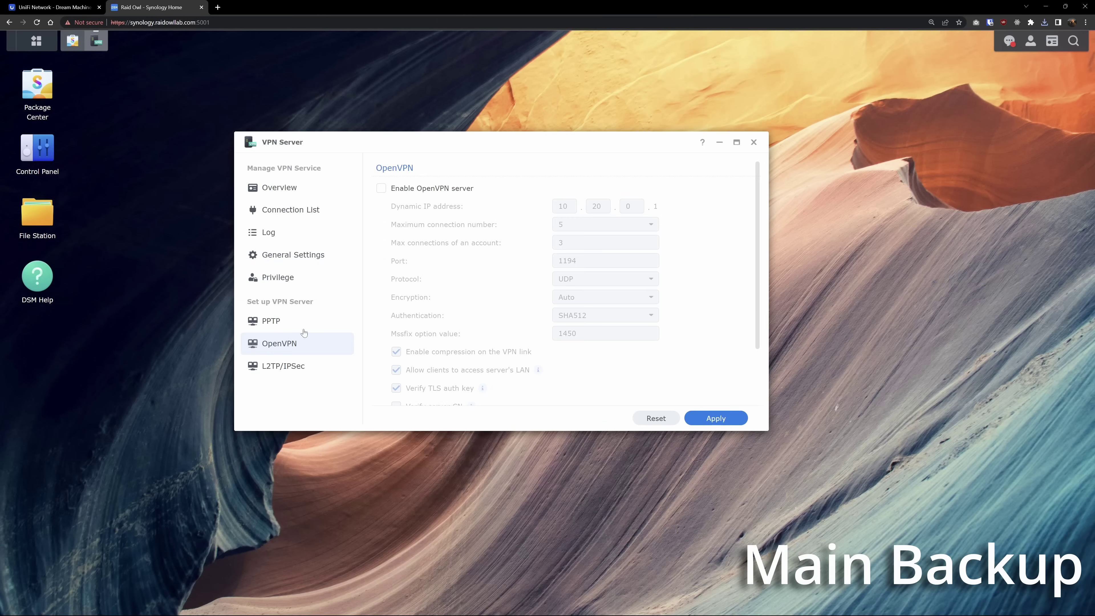
{"action": "left_click", "coordinate": [381, 188]}
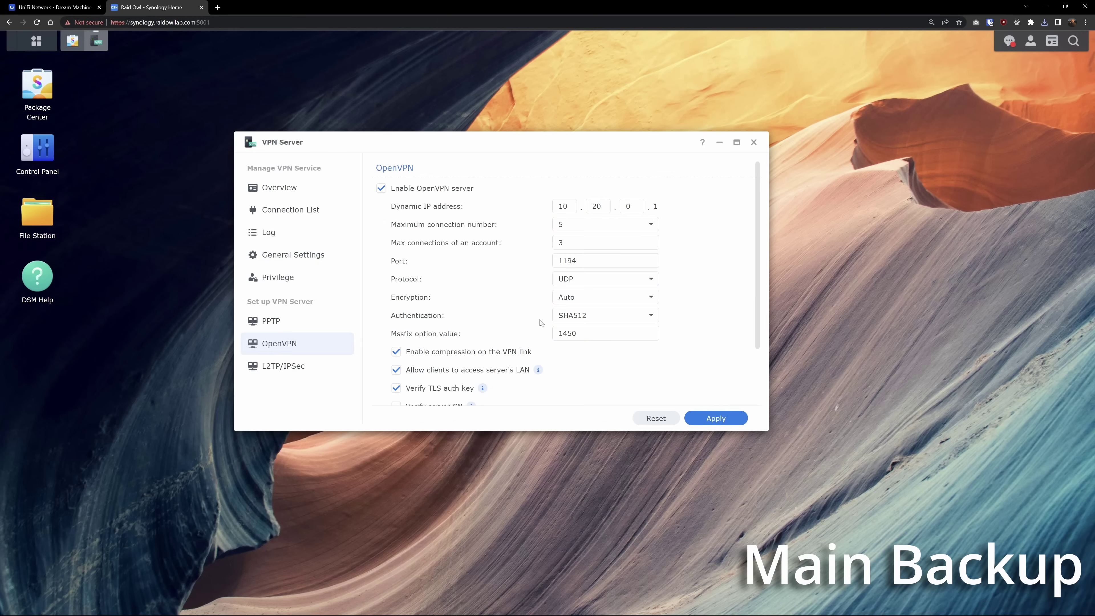
{"action": "scroll", "coordinate": [500, 320], "scroll_direction": "down", "scroll_amount": 3}
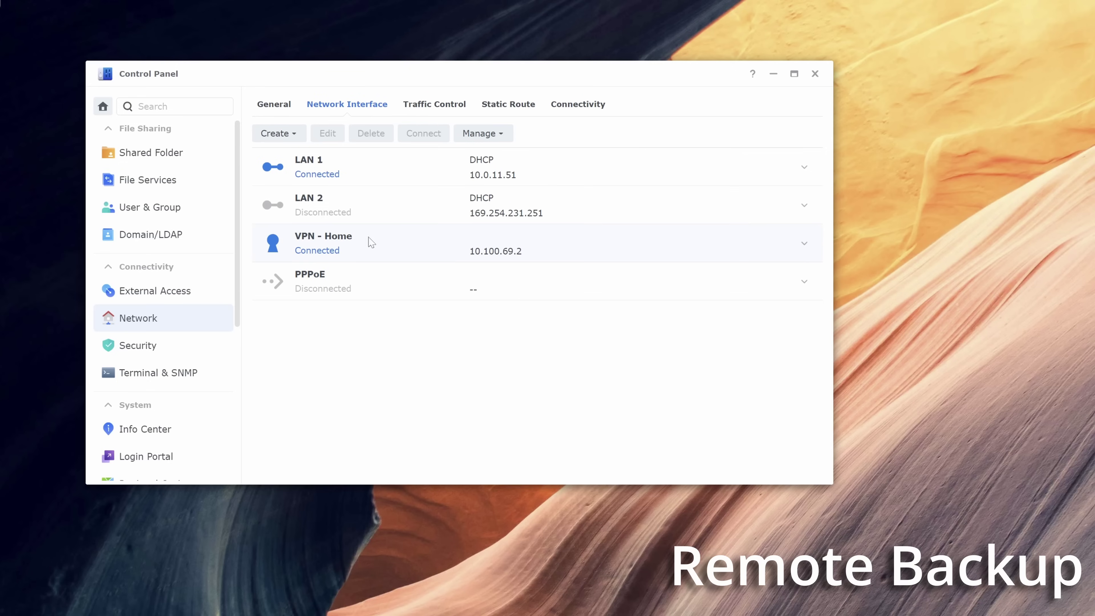
- Create a VPN profile, reach the remote NAS sign-in page, then open the DDNS settings
{"action": "left_click", "coordinate": [291, 136]}
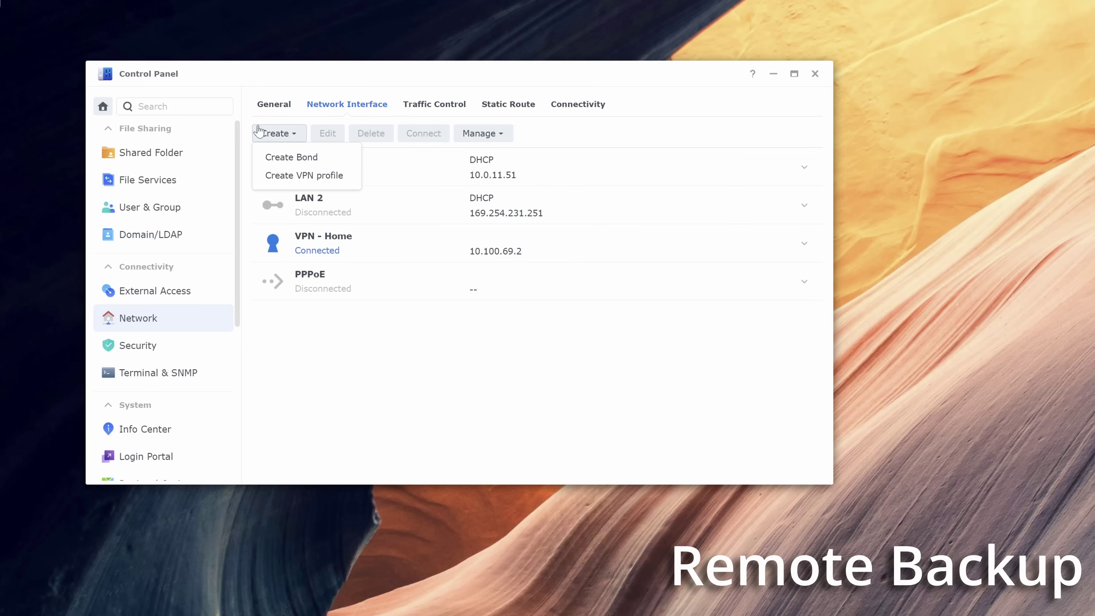
{"action": "left_click", "coordinate": [296, 177]}
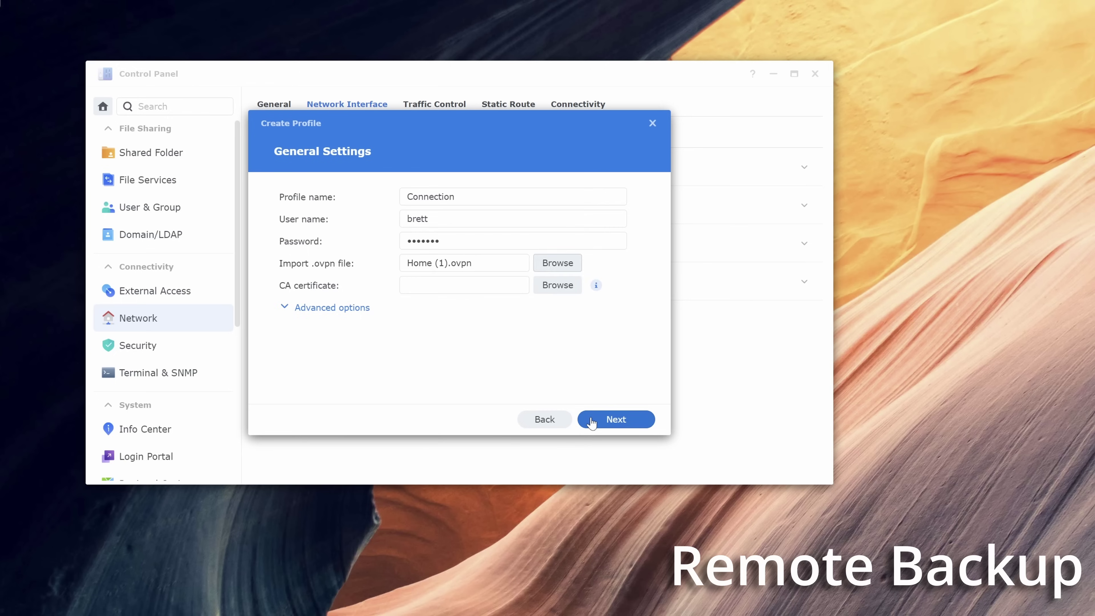
{"action": "left_click", "coordinate": [587, 419]}
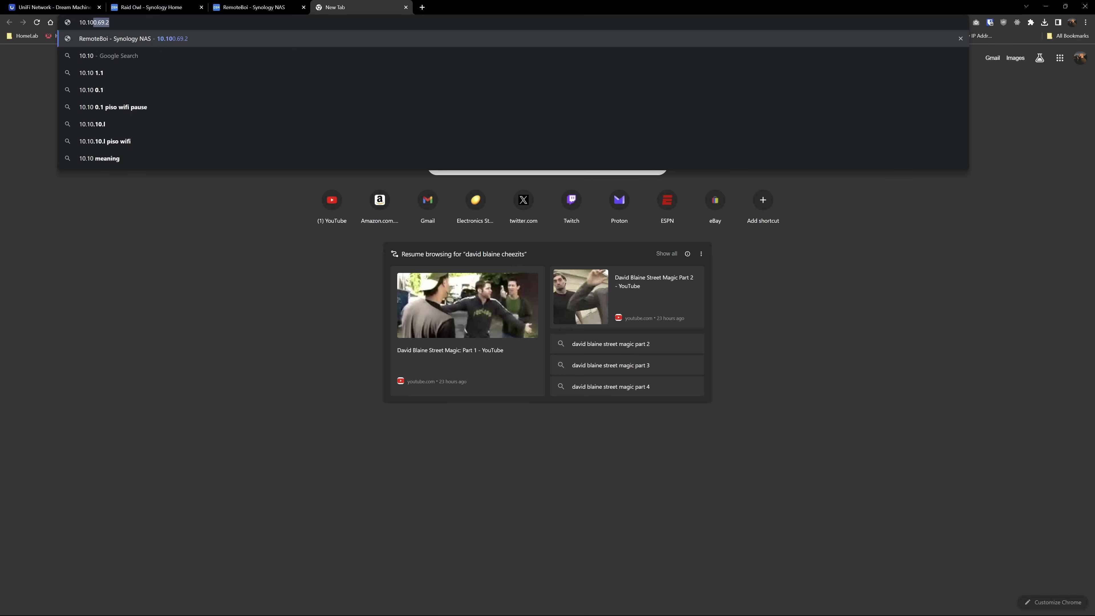
{"action": "key", "text": "Return"}
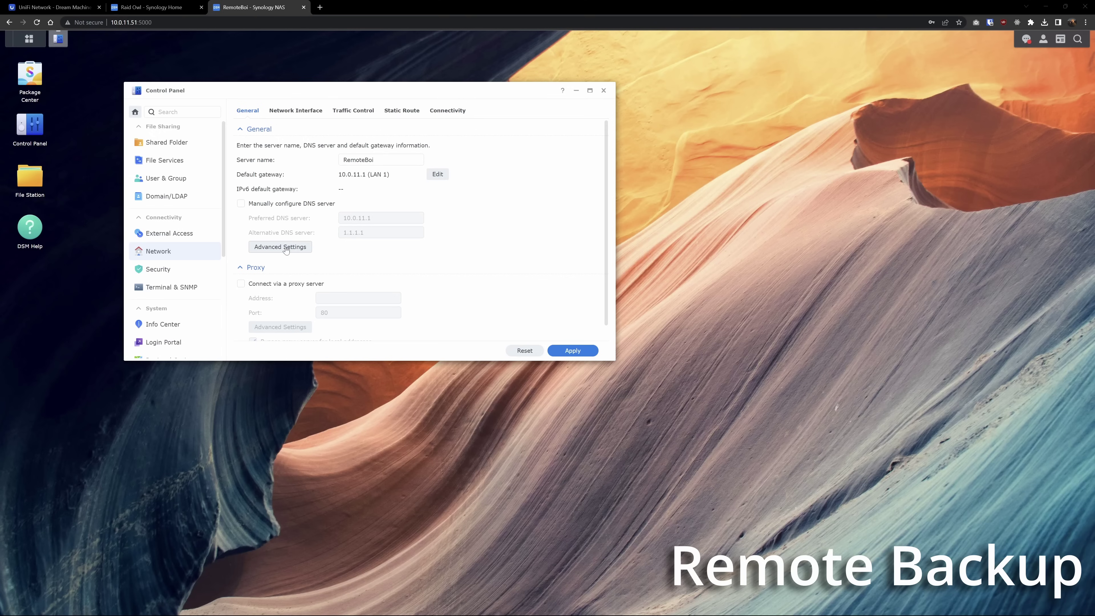
{"action": "left_click", "coordinate": [286, 250]}
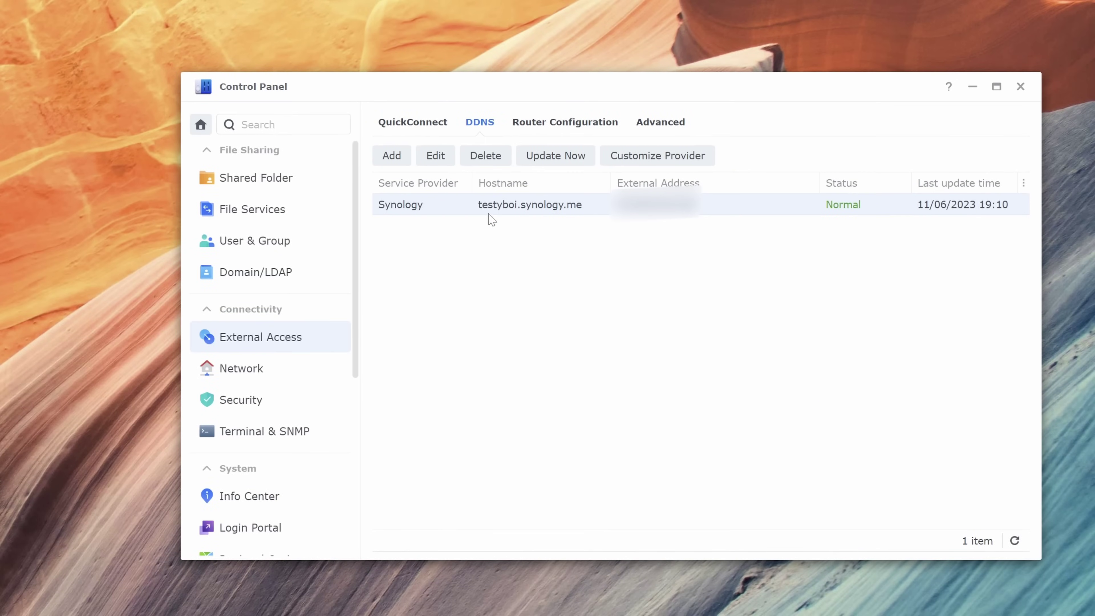
- Inspect the testyboi.synology.me DDNS entry and view the list of security certificates
{"action": "left_click", "coordinate": [439, 156]}
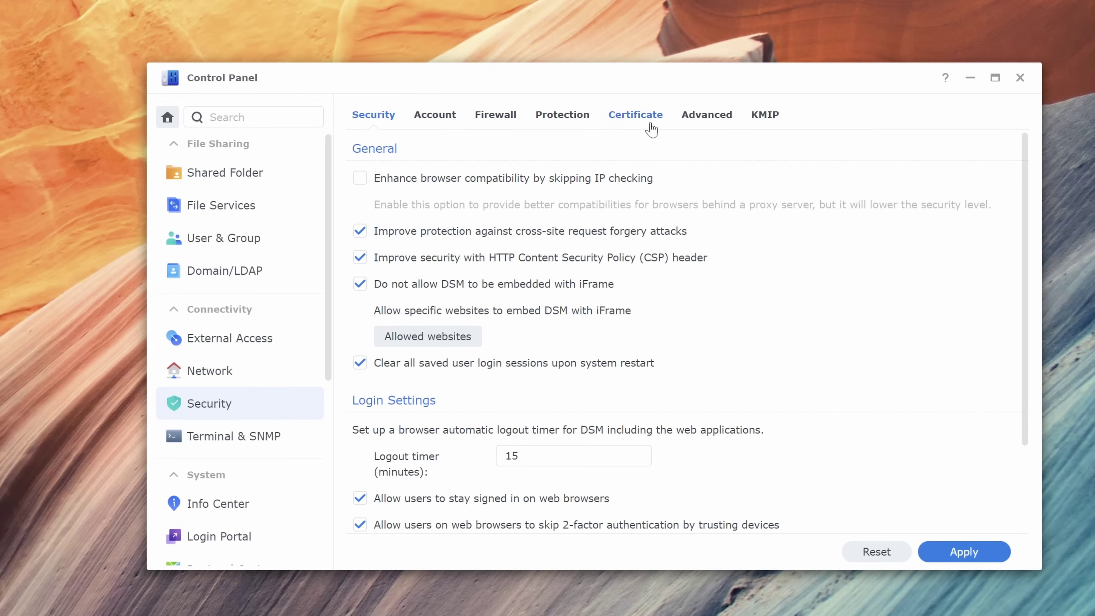
{"action": "left_click", "coordinate": [642, 123]}
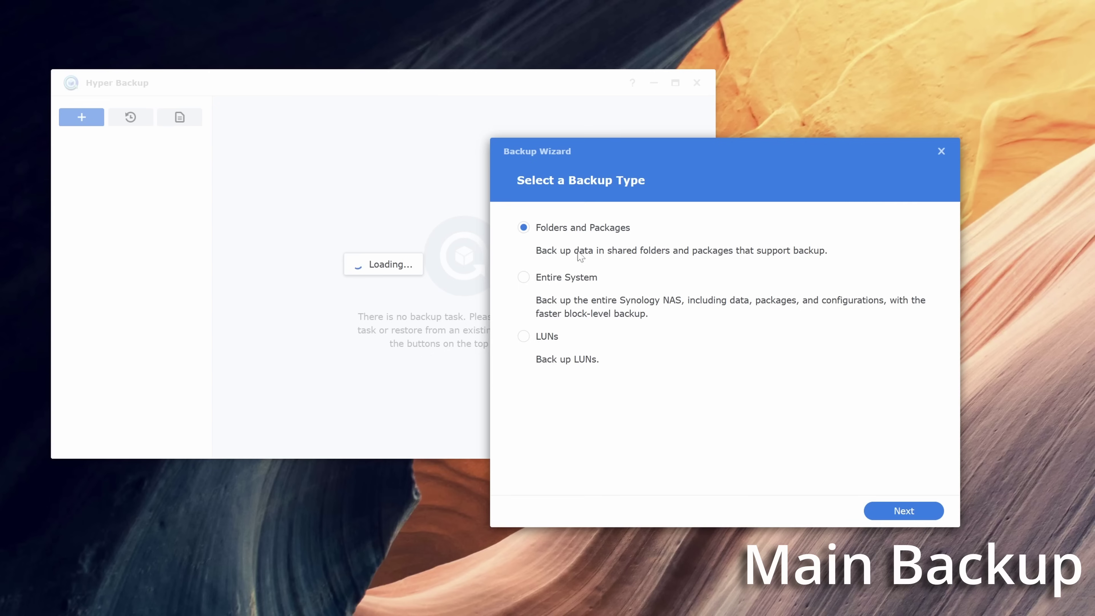
- Choose a remote Synology NAS destination and sign in with the remote account credentials
{"action": "left_click", "coordinate": [882, 509]}
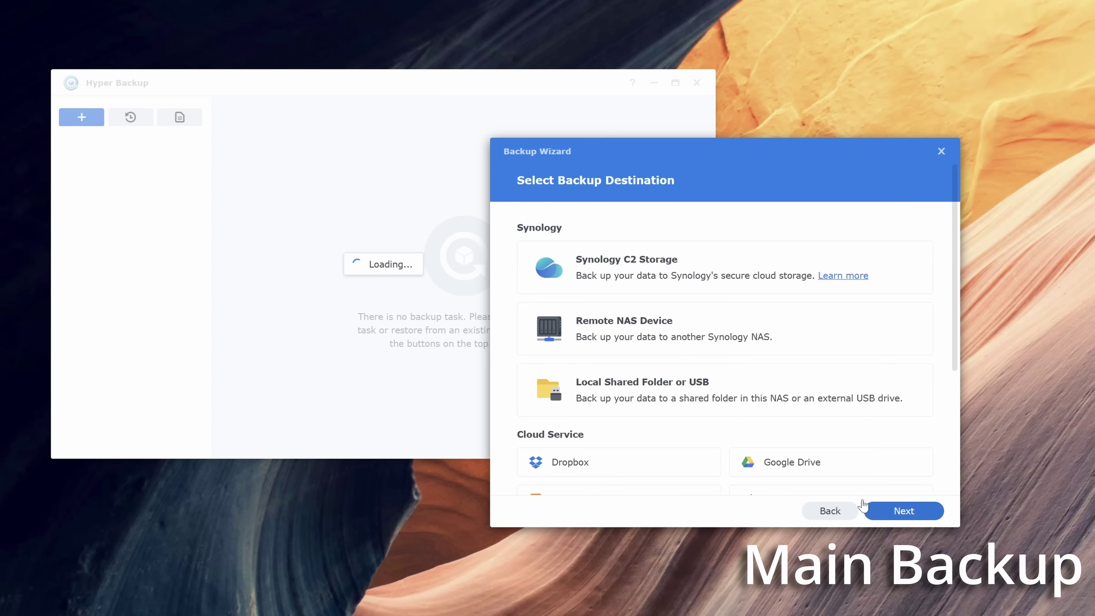
{"action": "left_click", "coordinate": [696, 338]}
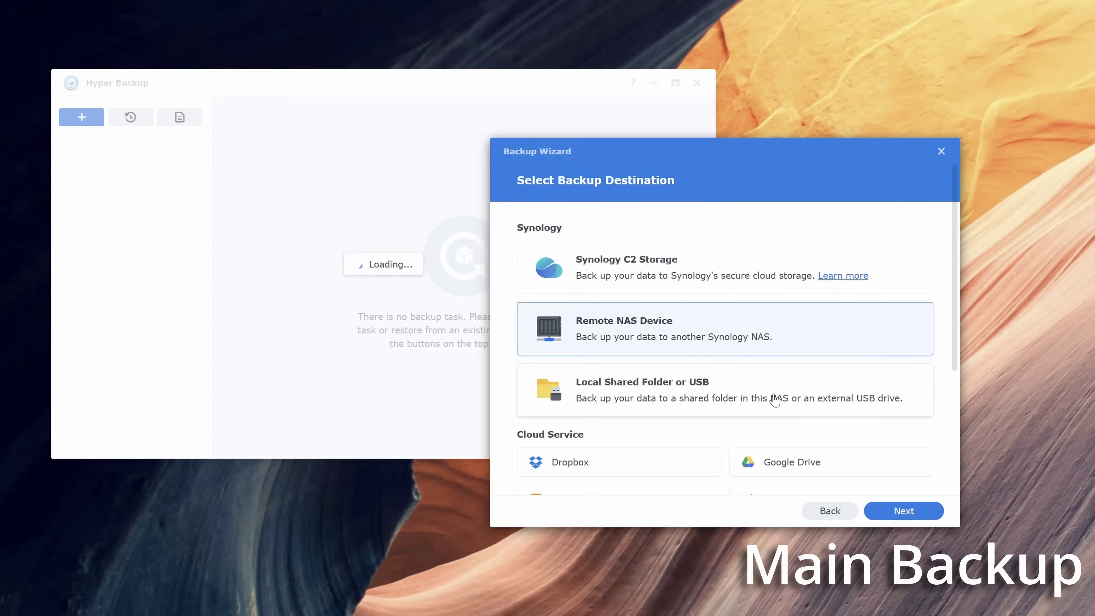
{"action": "left_click", "coordinate": [897, 511]}
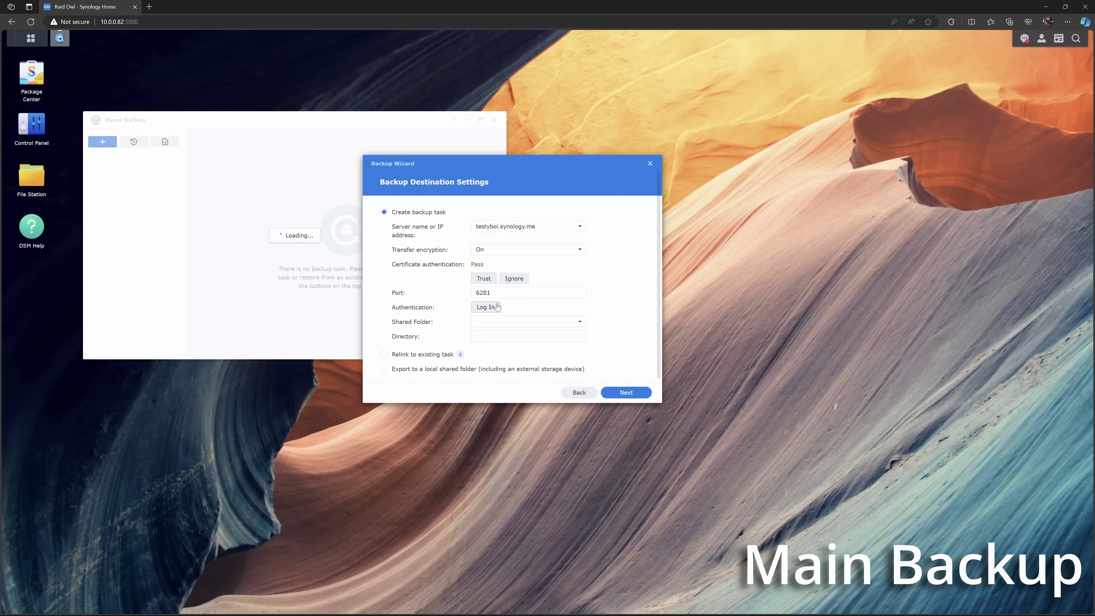
{"action": "left_click", "coordinate": [494, 308]}
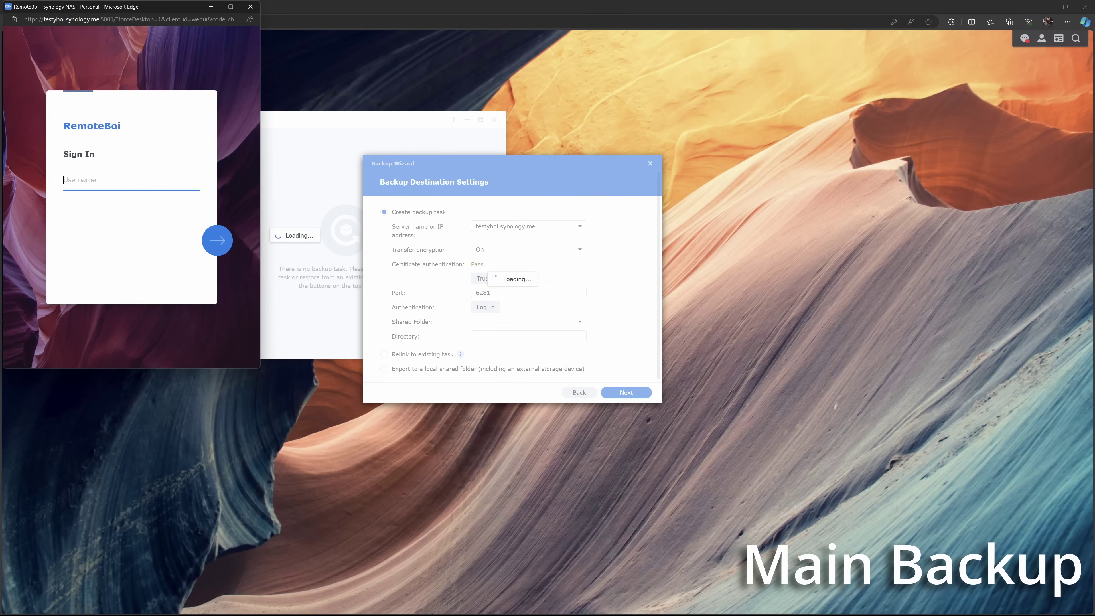
{"action": "type", "text": "brett"}
{"action": "key", "text": "Return"}
{"action": "type", "text": "•"}
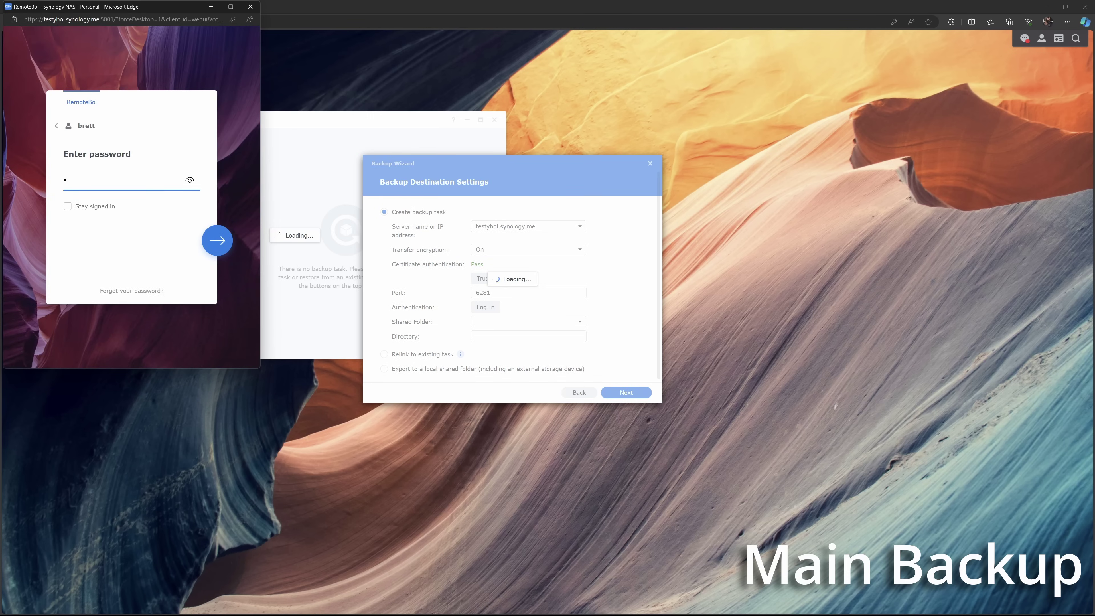
{"action": "type", "text": "••"}
{"action": "key", "text": "Return"}
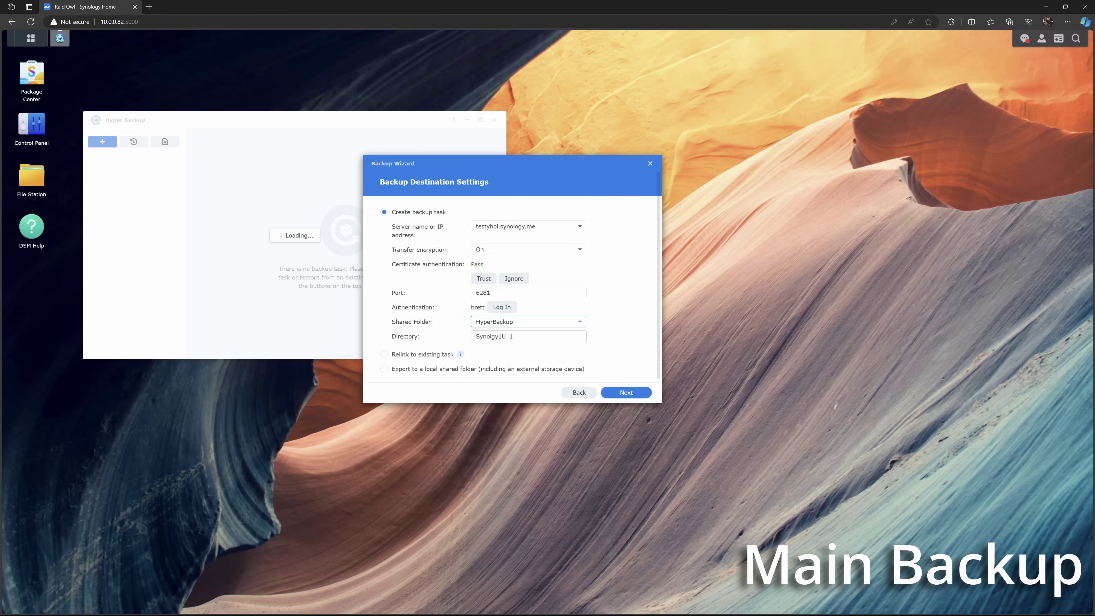
- Select the homes folder, start the backup immediately, and open the Synolgy1U_Remote.hbk folder
{"action": "left_click", "coordinate": [407, 263]}
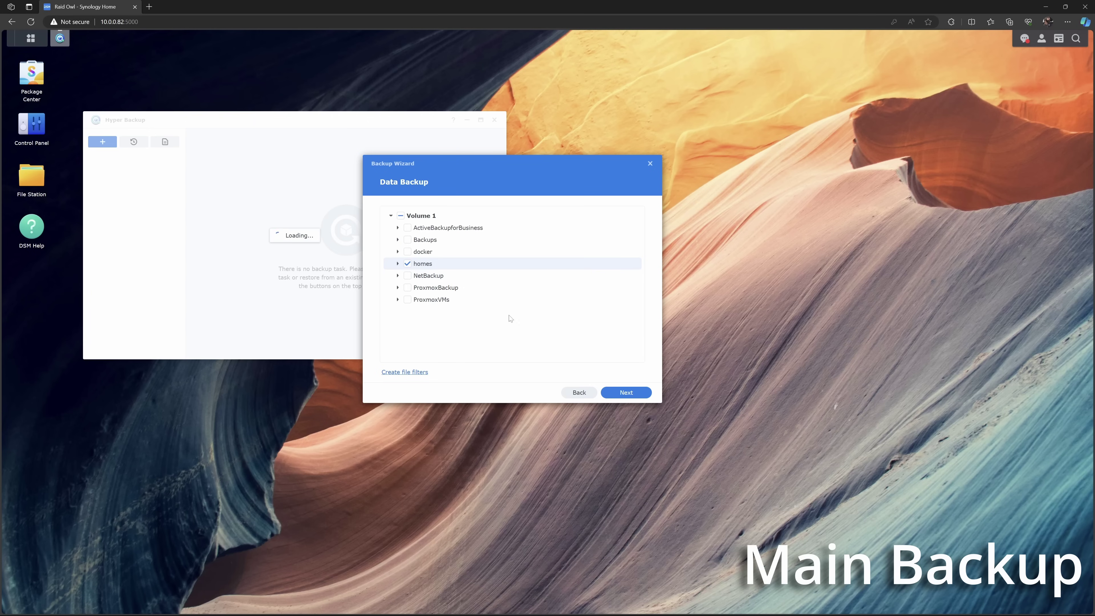
{"action": "left_click", "coordinate": [625, 393]}
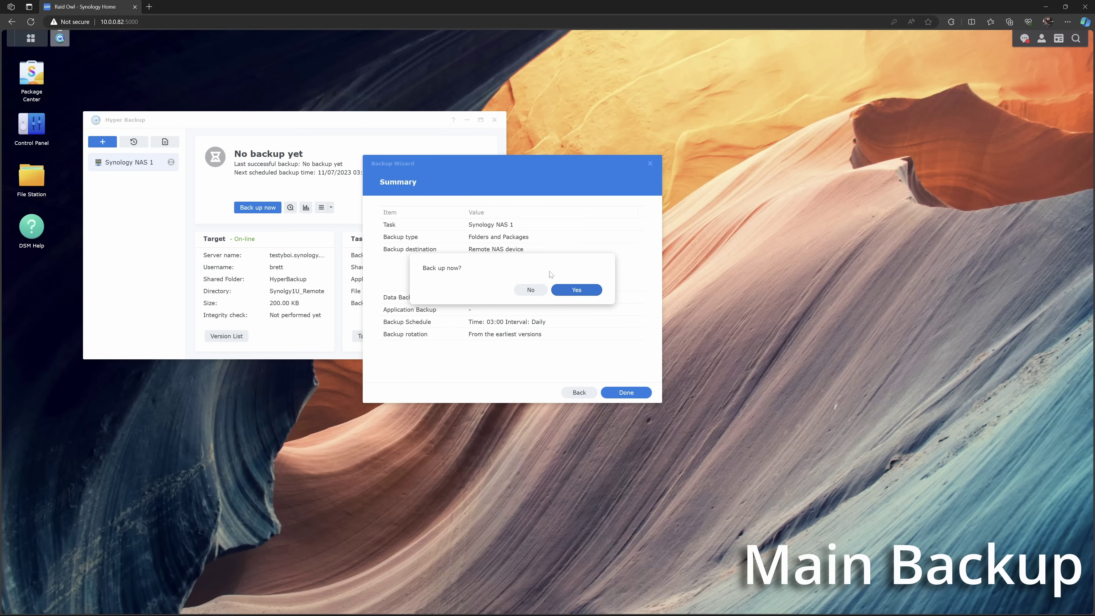
{"action": "left_click", "coordinate": [567, 289]}
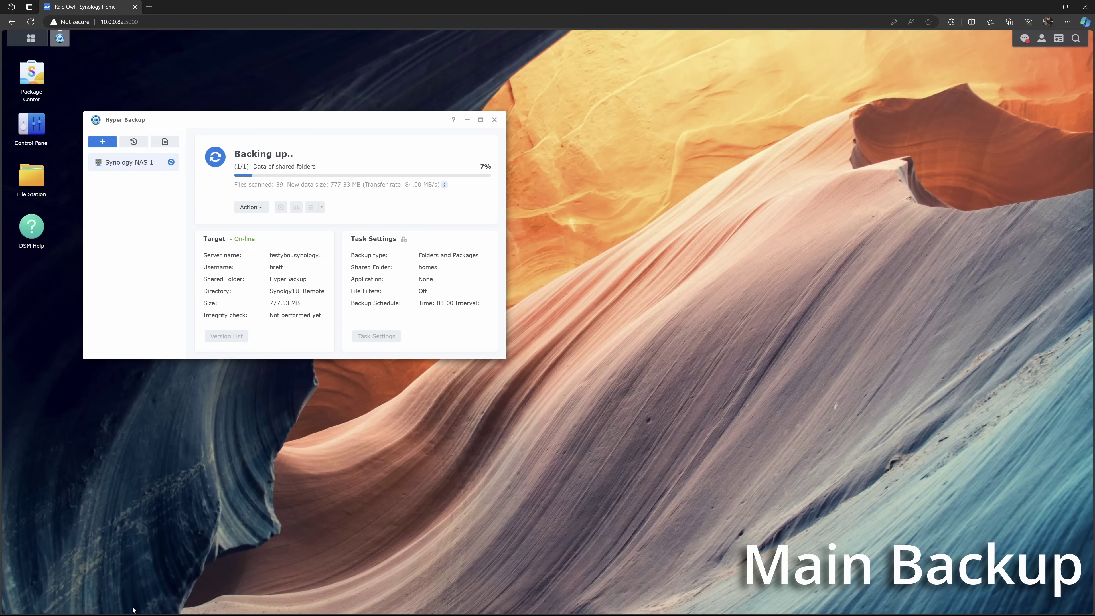
{"action": "left_click", "coordinate": [377, 201]}
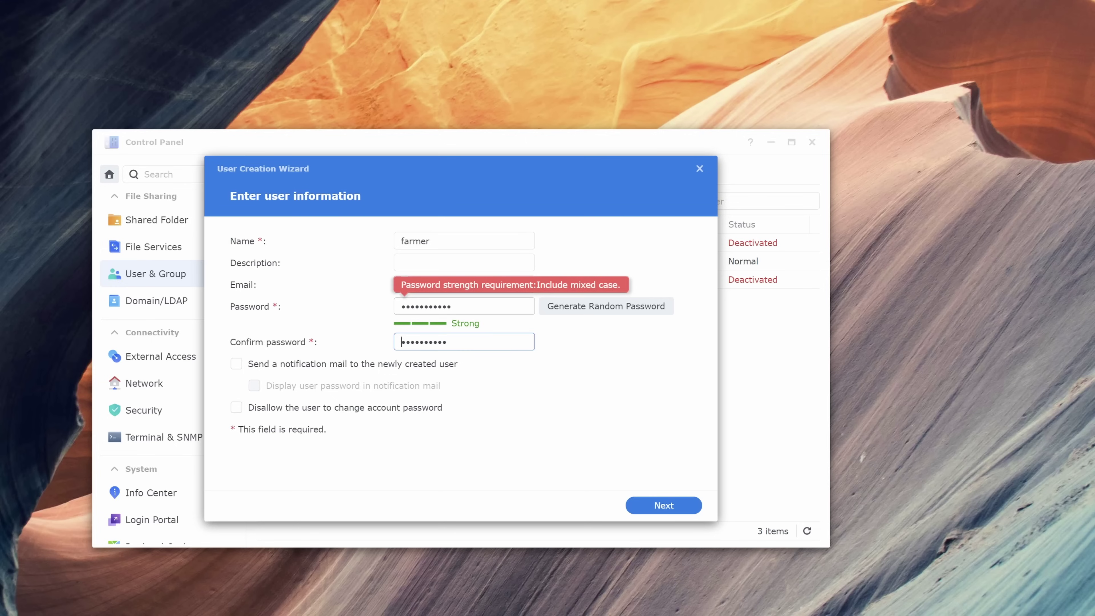
- Complete the new user's password and assign a 5 TB user quota on the shared folder
{"action": "left_click", "coordinate": [607, 437]}
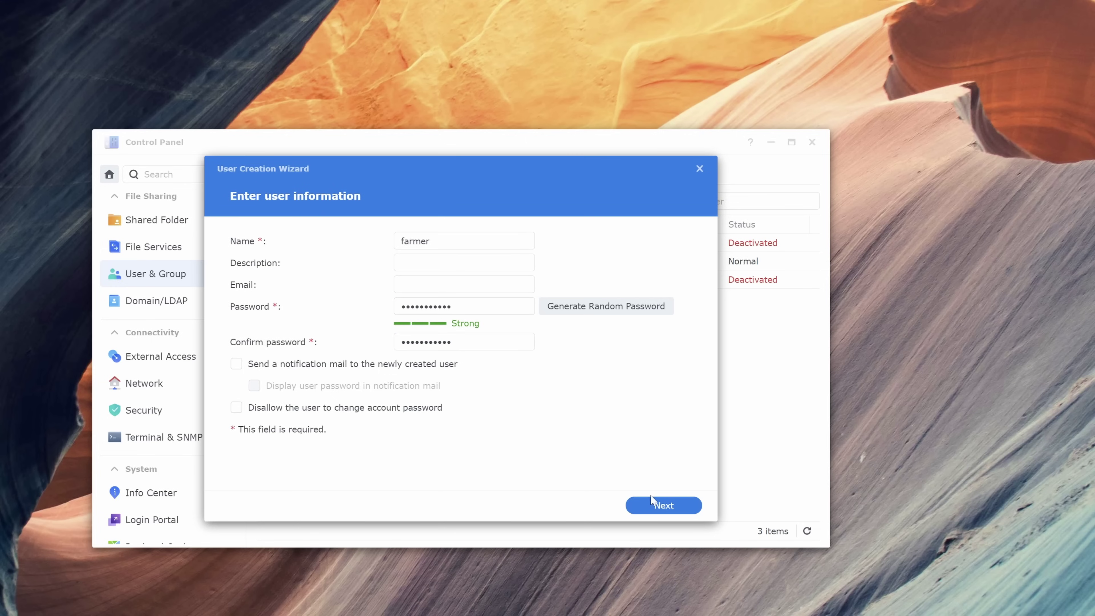
{"action": "left_click", "coordinate": [661, 510]}
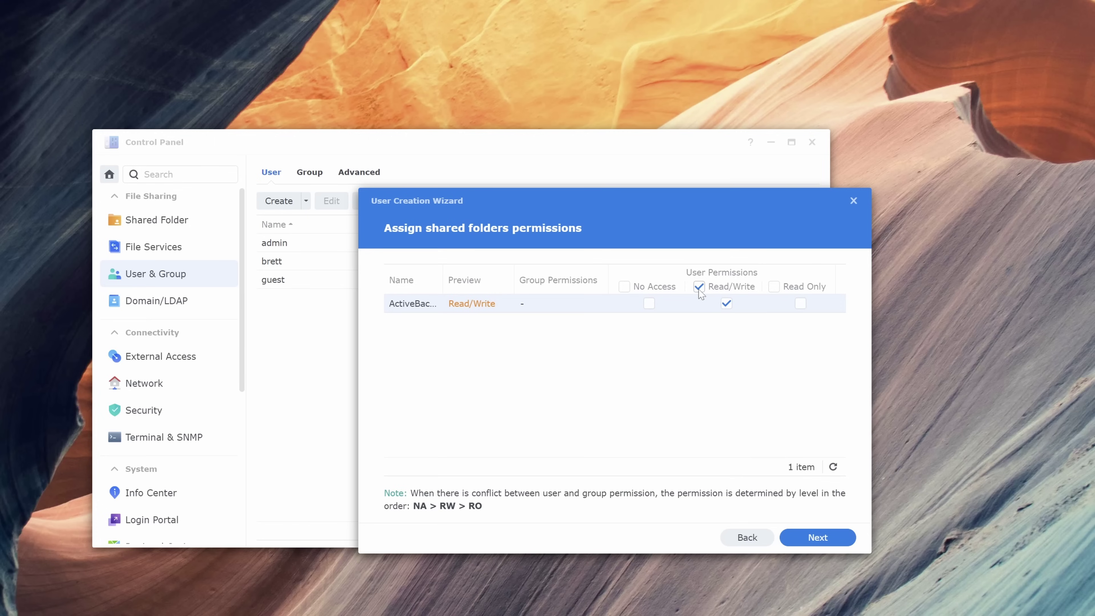
{"action": "left_click", "coordinate": [814, 537]}
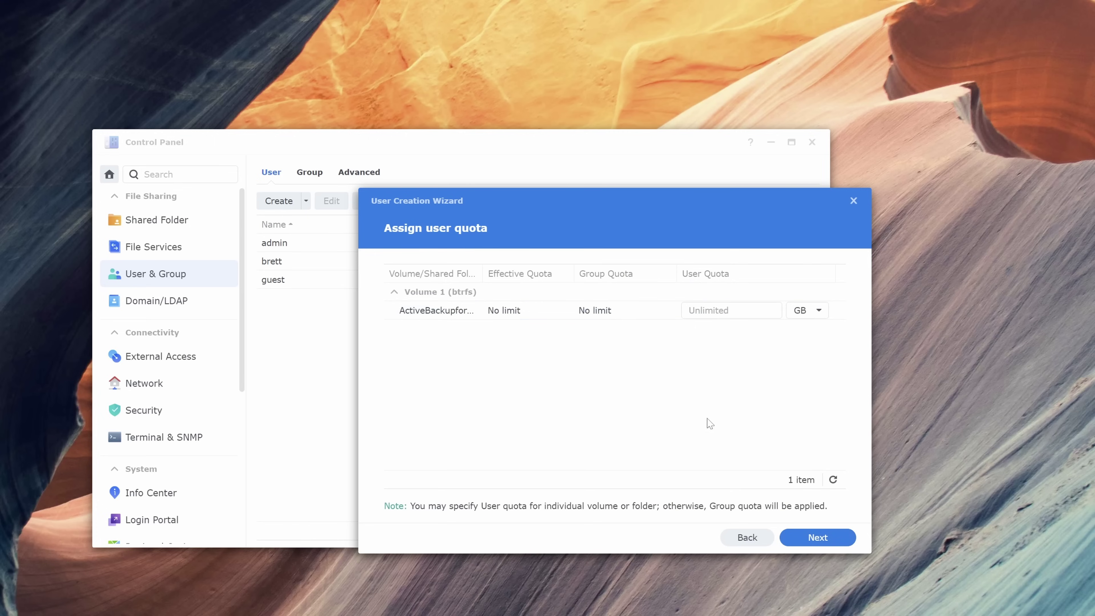
{"action": "left_click", "coordinate": [716, 310]}
{"action": "type", "text": "5"}
{"action": "left_click", "coordinate": [786, 385]}
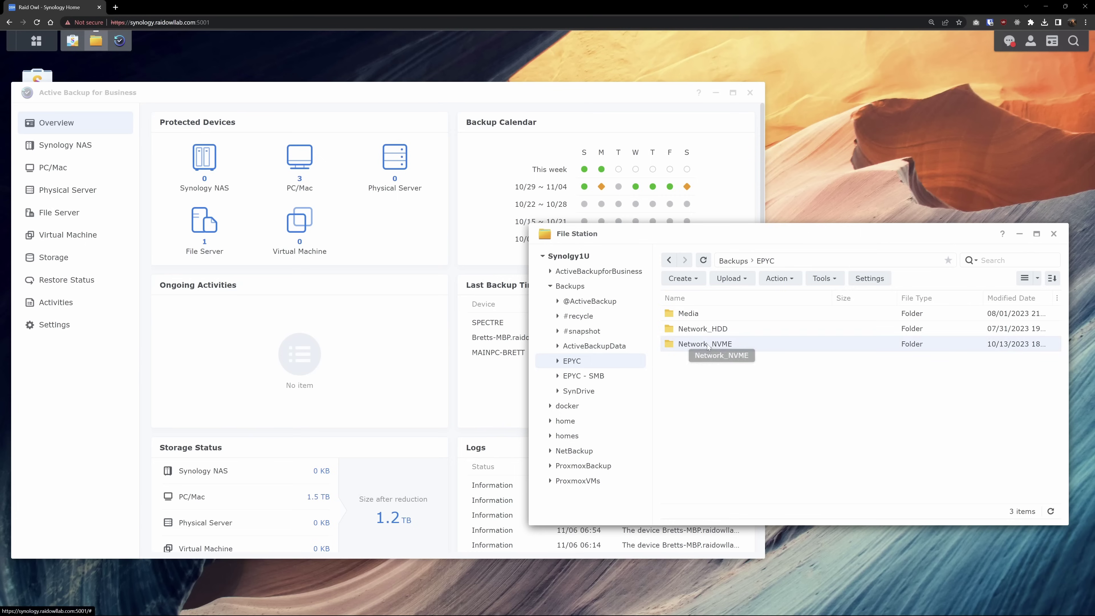
- Browse Network_NVME and CurrentEdit, view the protected PCs, then show Package Center's backup packages
{"action": "double_click", "coordinate": [709, 344]}
{"action": "double_click", "coordinate": [720, 315]}
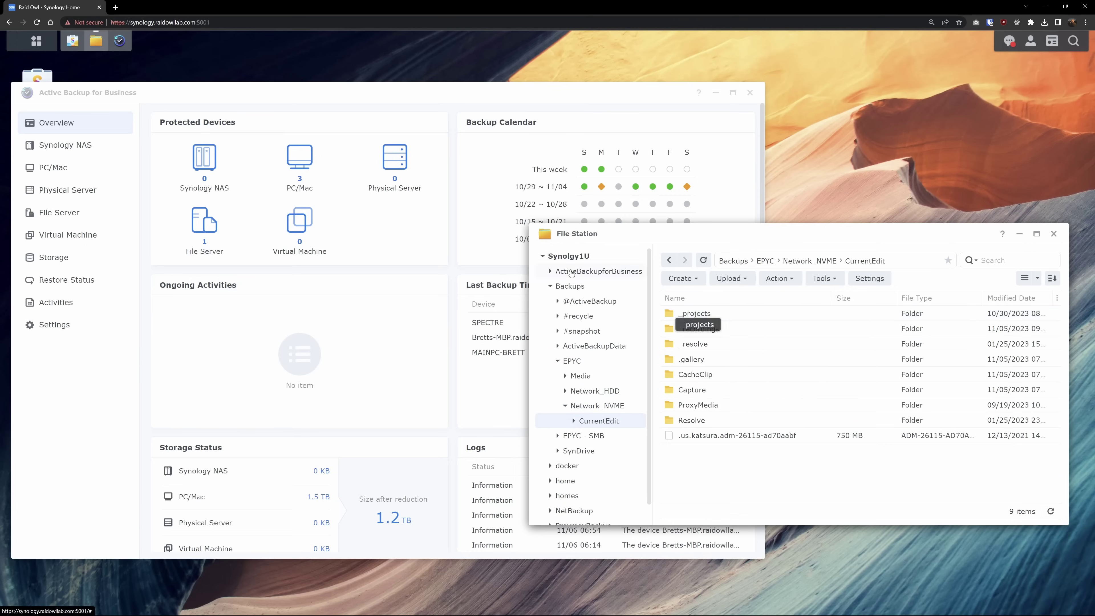
{"action": "left_click", "coordinate": [296, 161]}
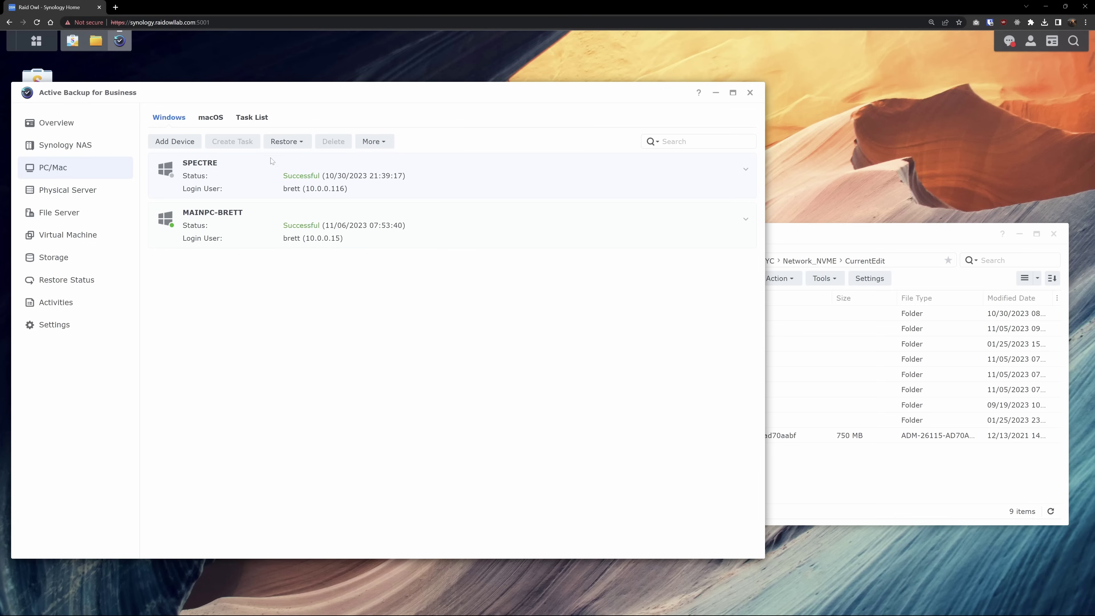
{"action": "left_click", "coordinate": [72, 40]}
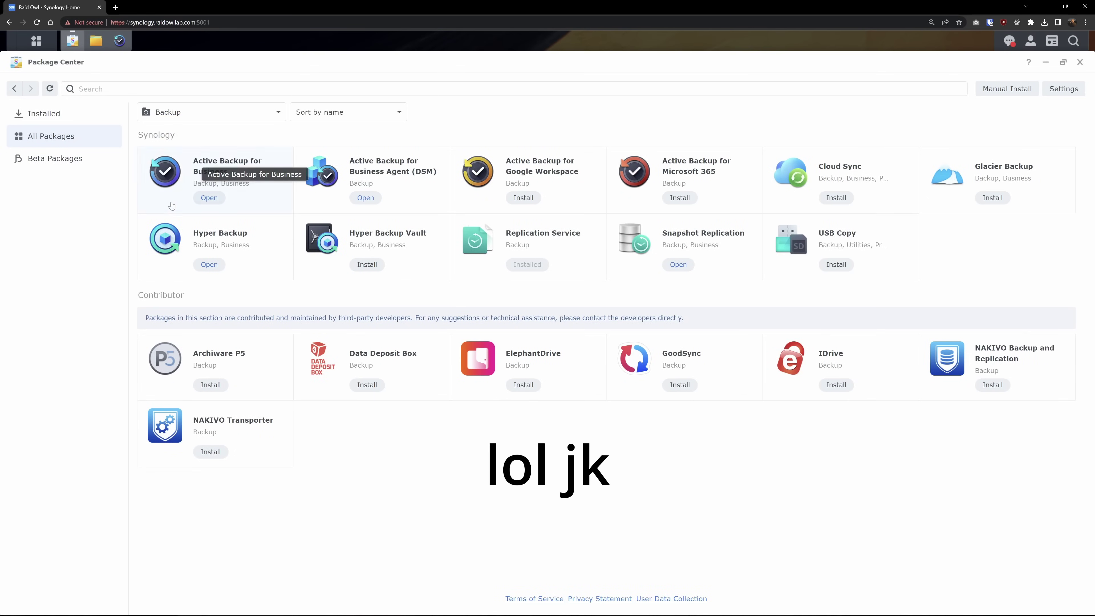